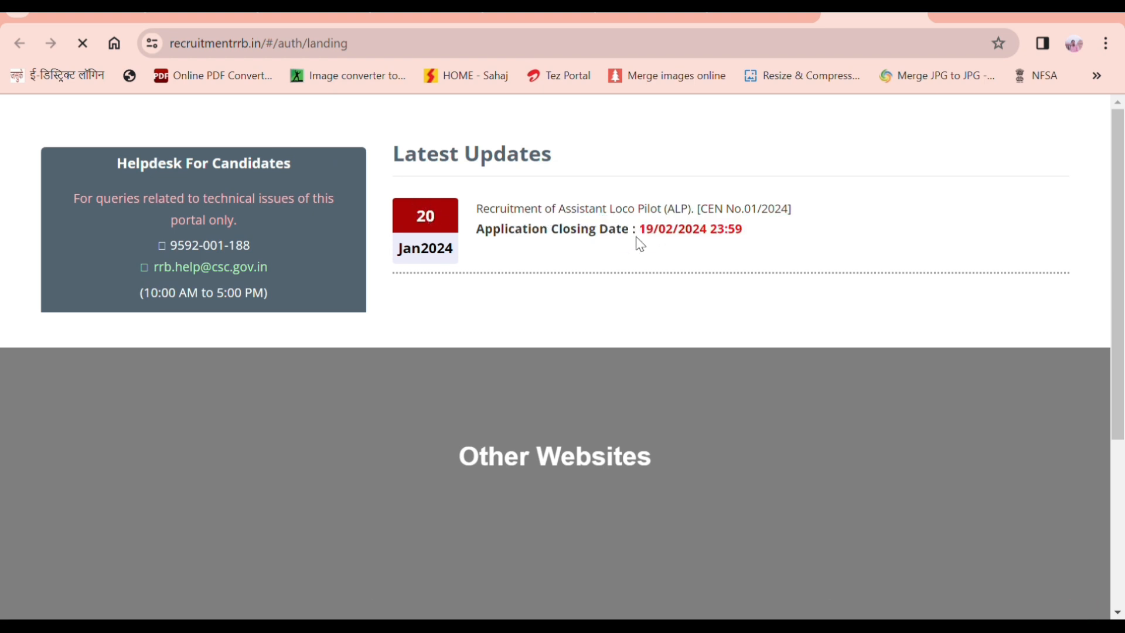
# Step: Open the Assistant Loco Pilot CEN No.01/2024 notice from Latest Updates
pyautogui.moveTo(647, 232); pyautogui.dragTo(730, 249)
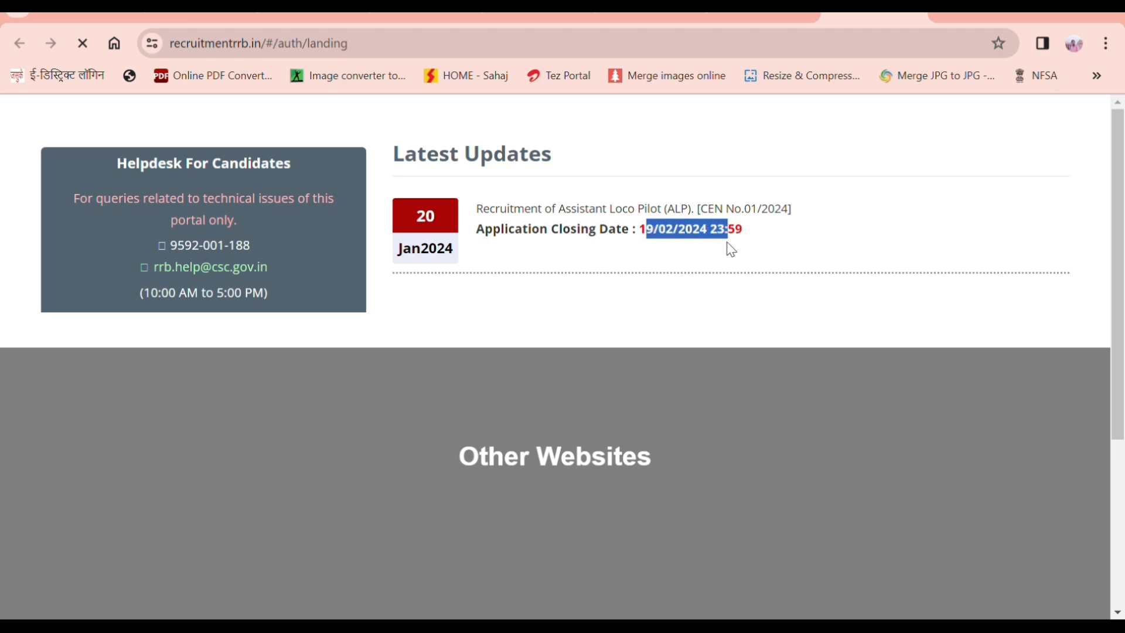
pyautogui.click(731, 249)
pyautogui.click(660, 214)
# Step: Scroll the notice PDF to review the application opening, closing and modification dates
pyautogui.scroll(-10, 502, 367)
pyautogui.scroll(-7, 504, 373)
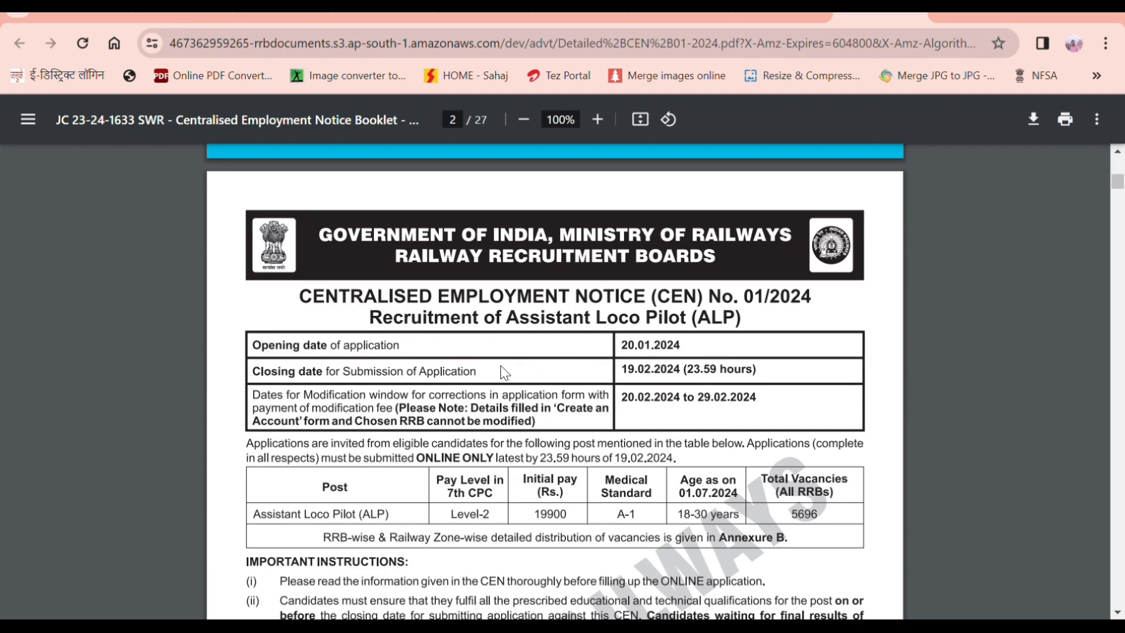
pyautogui.scroll(-1, 504, 373)
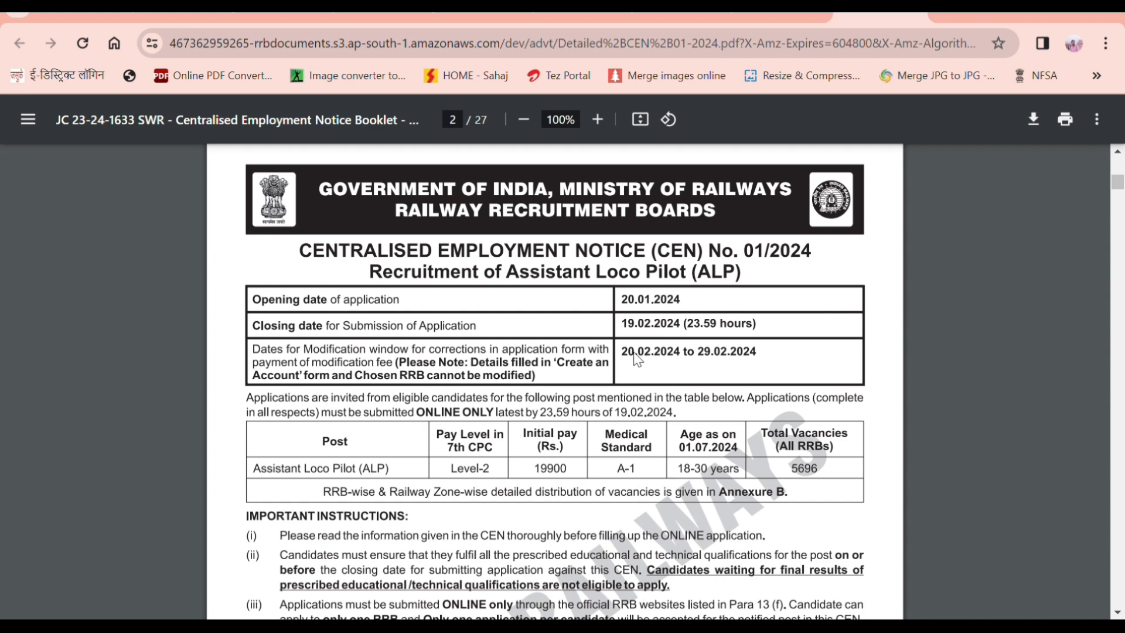
pyautogui.scroll(-1, 638, 360)
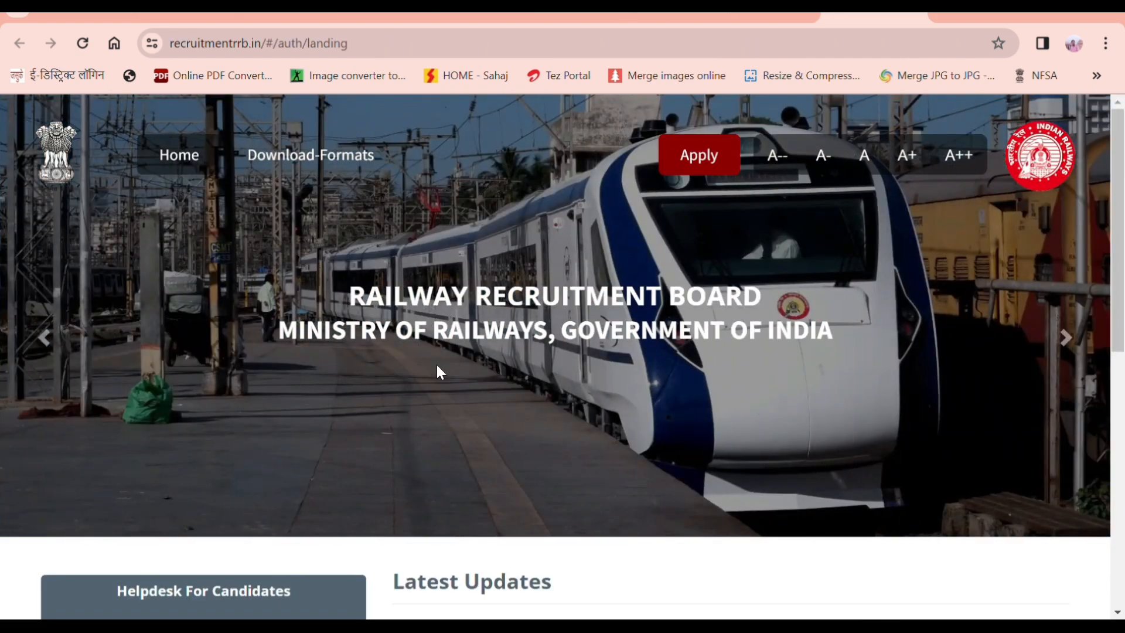
pyautogui.scroll(-4, 437, 365)
# Step: Choose Apply > Create An Account on the portal home page
pyautogui.scroll(4, 438, 365)
pyautogui.click(707, 158)
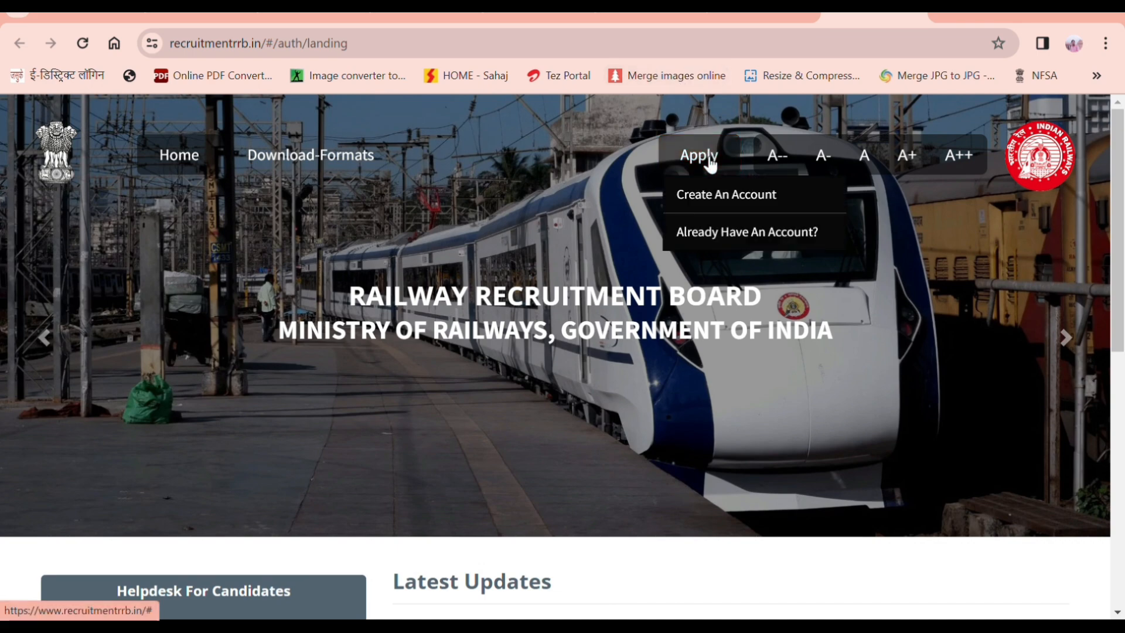
pyautogui.click(756, 210)
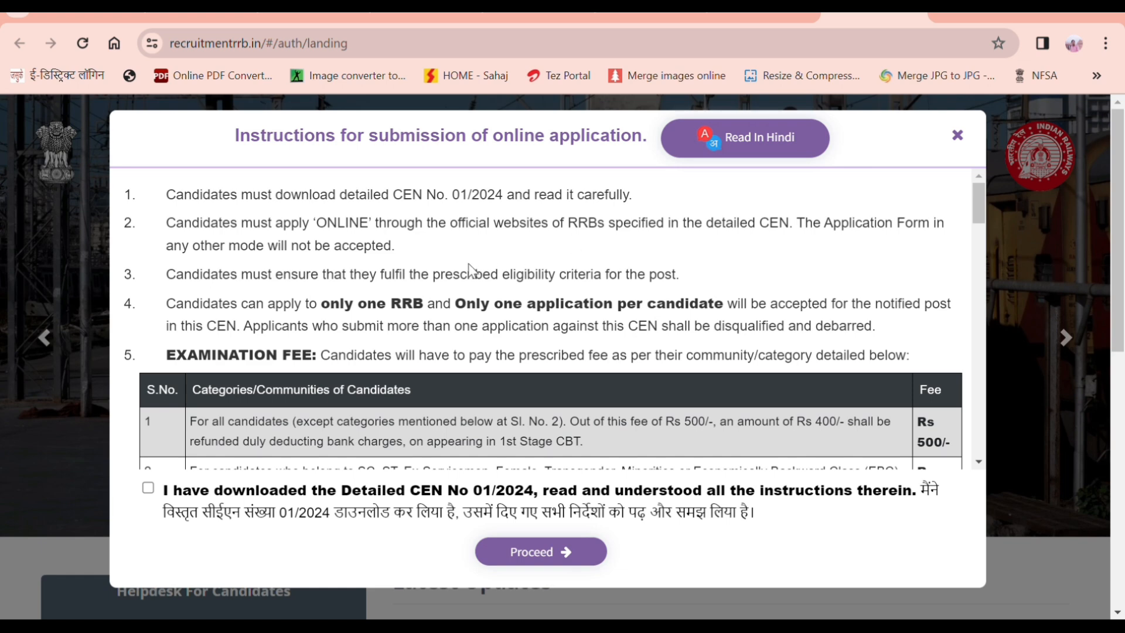
# Step: Scroll through the online application instructions
pyautogui.scroll(-3, 635, 256)
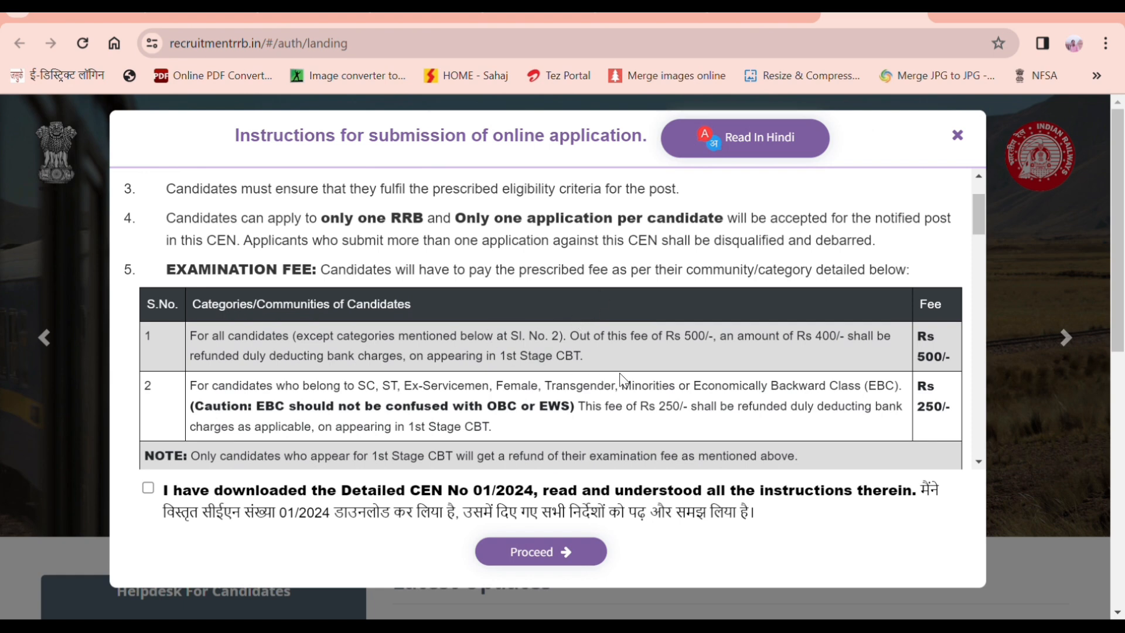
pyautogui.scroll(-1, 613, 381)
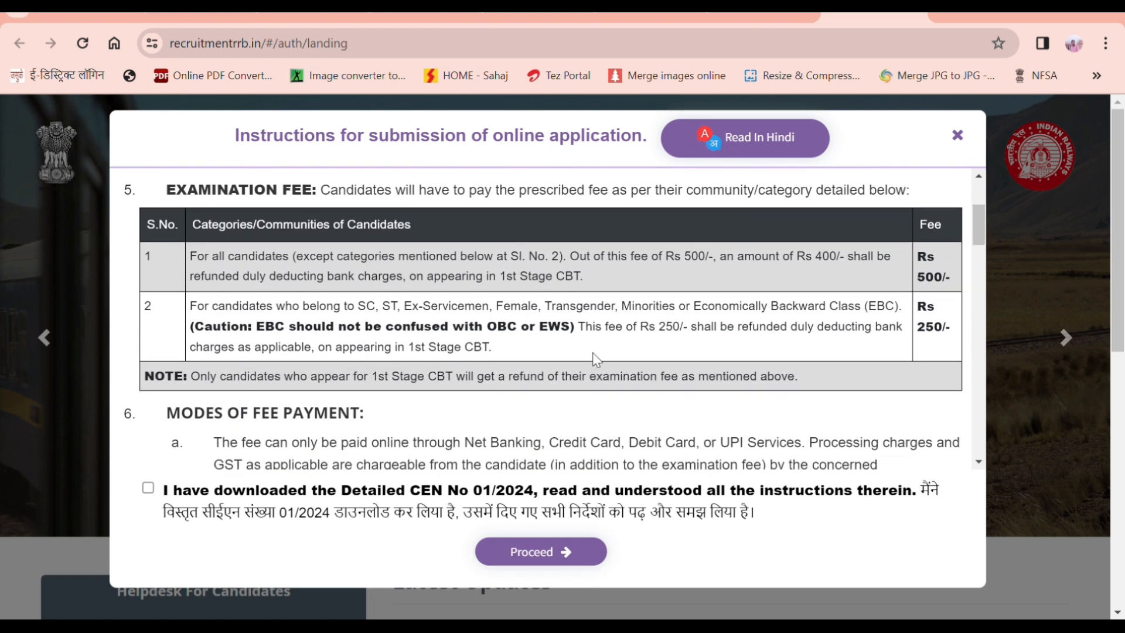
pyautogui.scroll(-3, 597, 360)
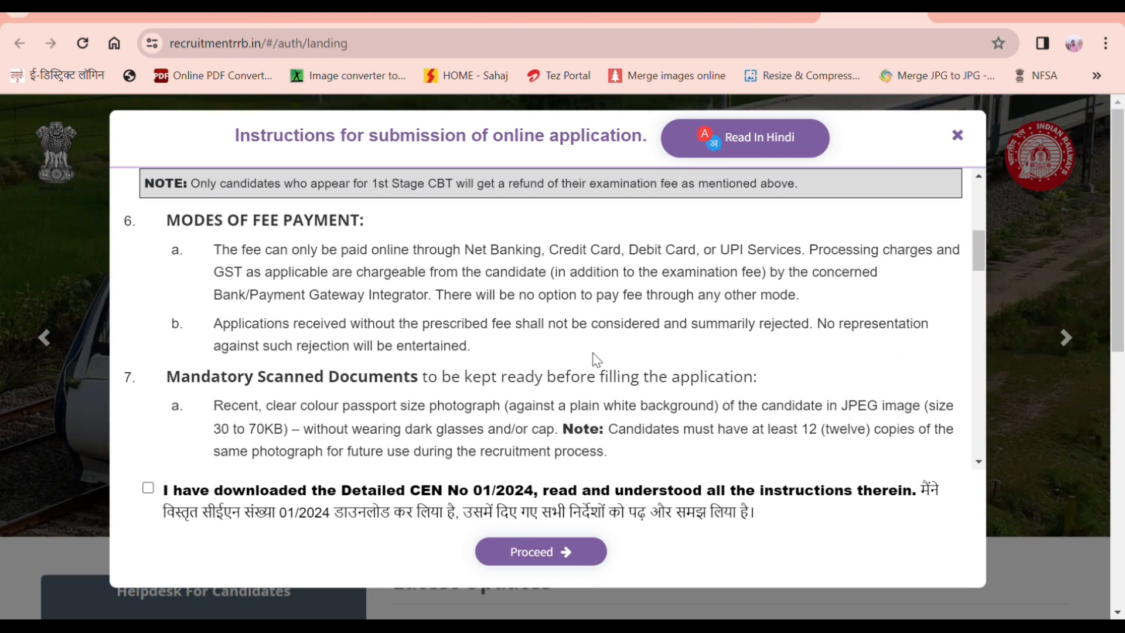
pyautogui.scroll(-6, 597, 359)
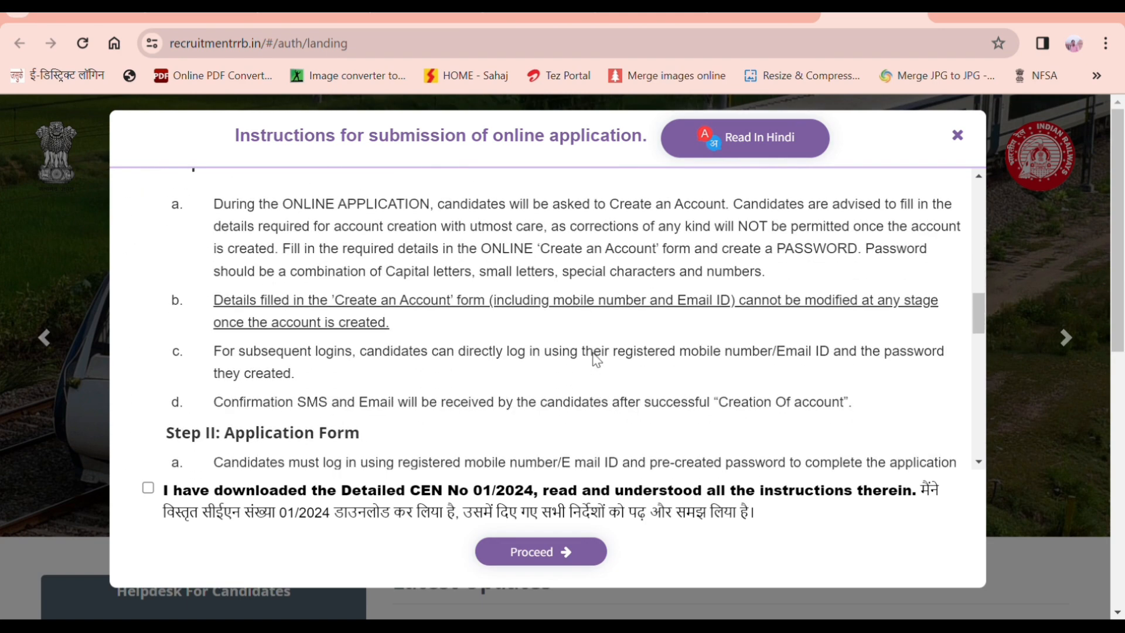
pyautogui.scroll(-4, 597, 359)
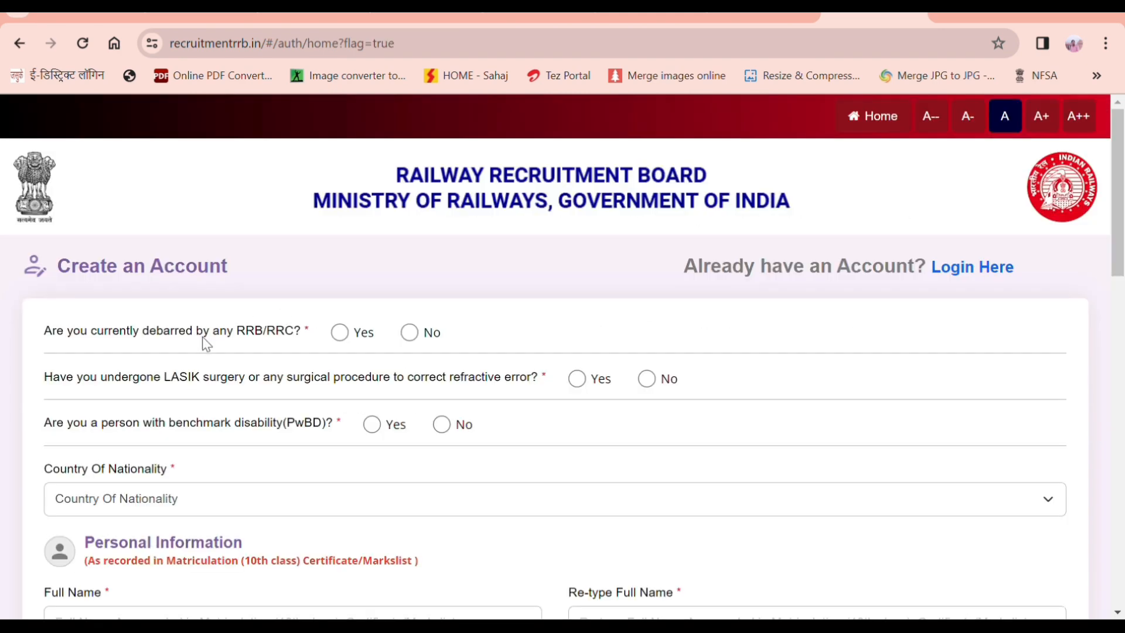
# Step: Answer No to the debarment, LASIK and disability questions and choose India as nationality
pyautogui.click(410, 333)
pyautogui.click(646, 378)
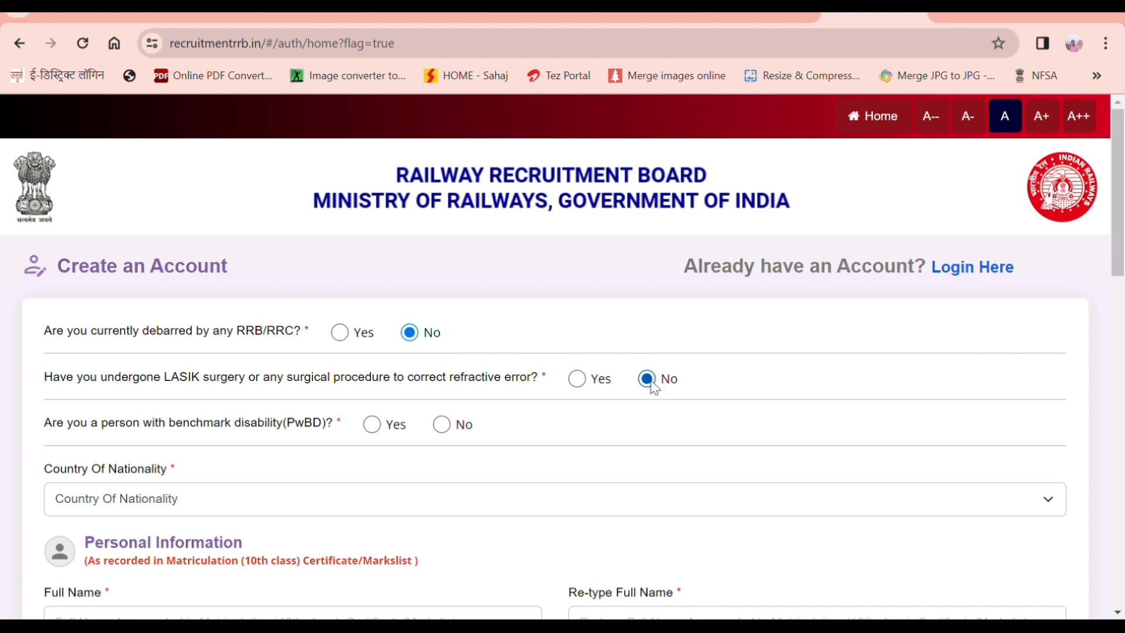
pyautogui.click(442, 424)
pyautogui.scroll(-3, 455, 430)
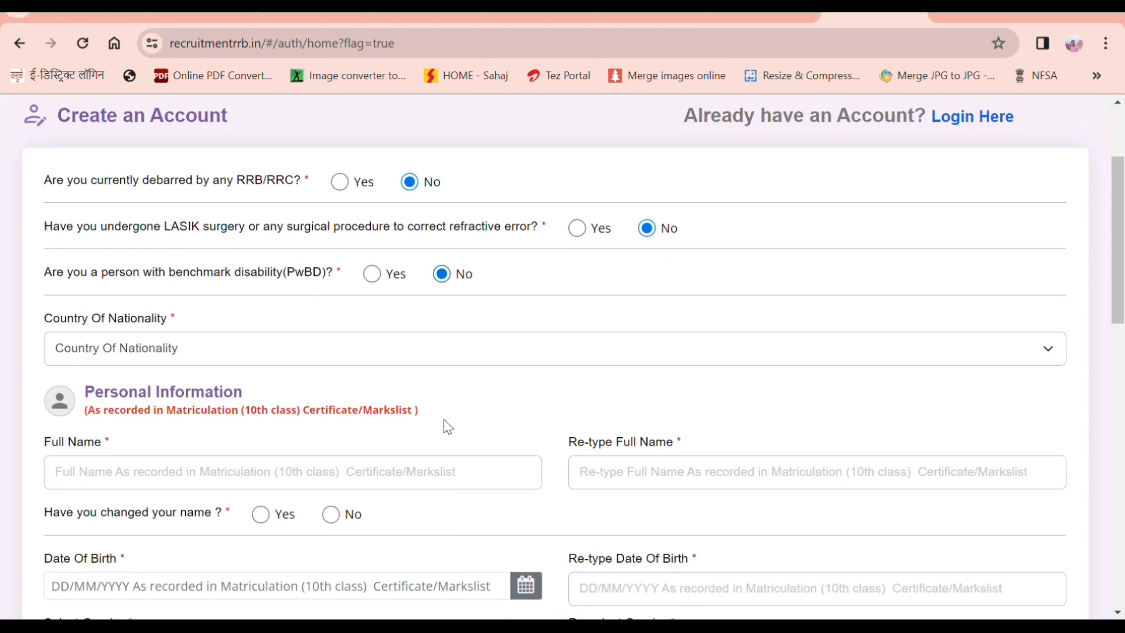
pyautogui.click(356, 348)
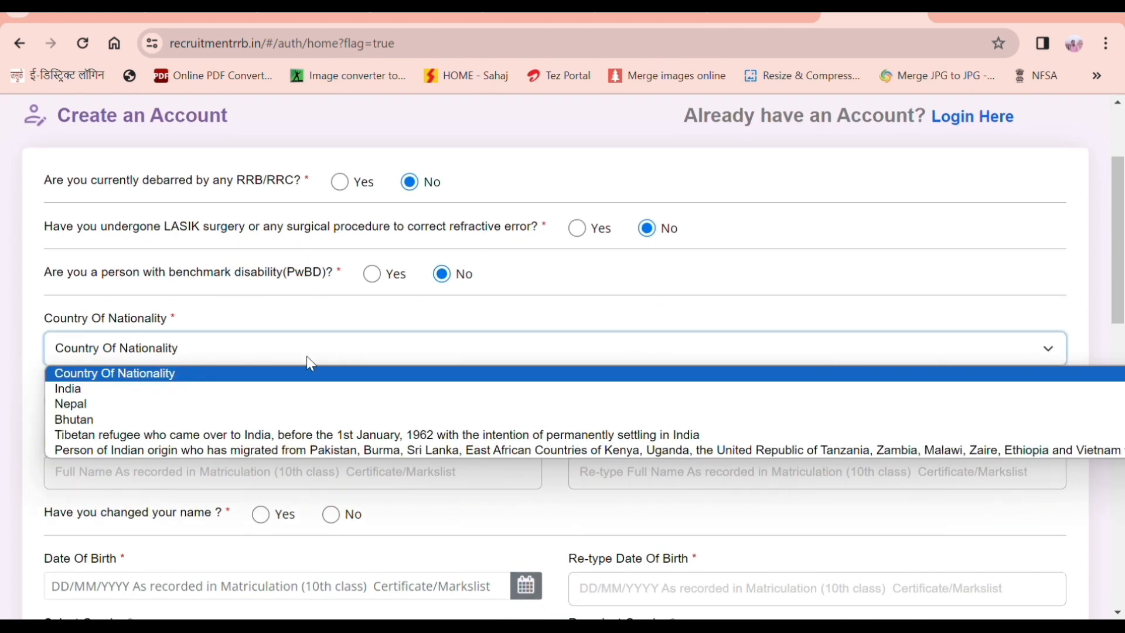
pyautogui.click(119, 393)
# Step: Enter the candidate's full name, answer No to name change, pick date of birth, and verify Aadhaar
pyautogui.click(132, 473)
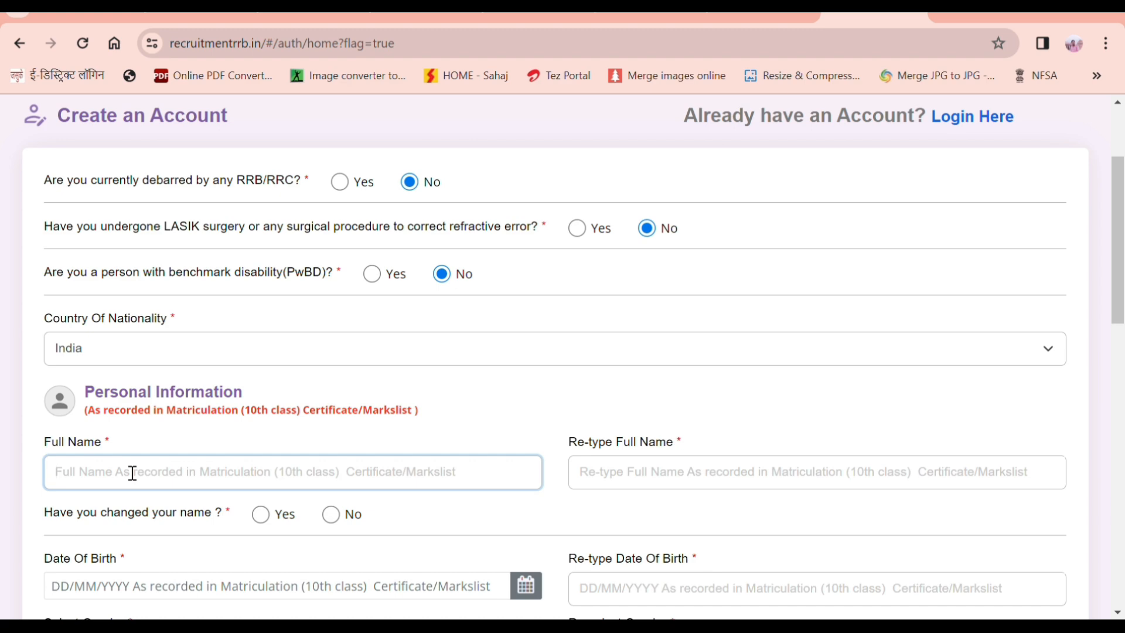
pyautogui.press('Tab')
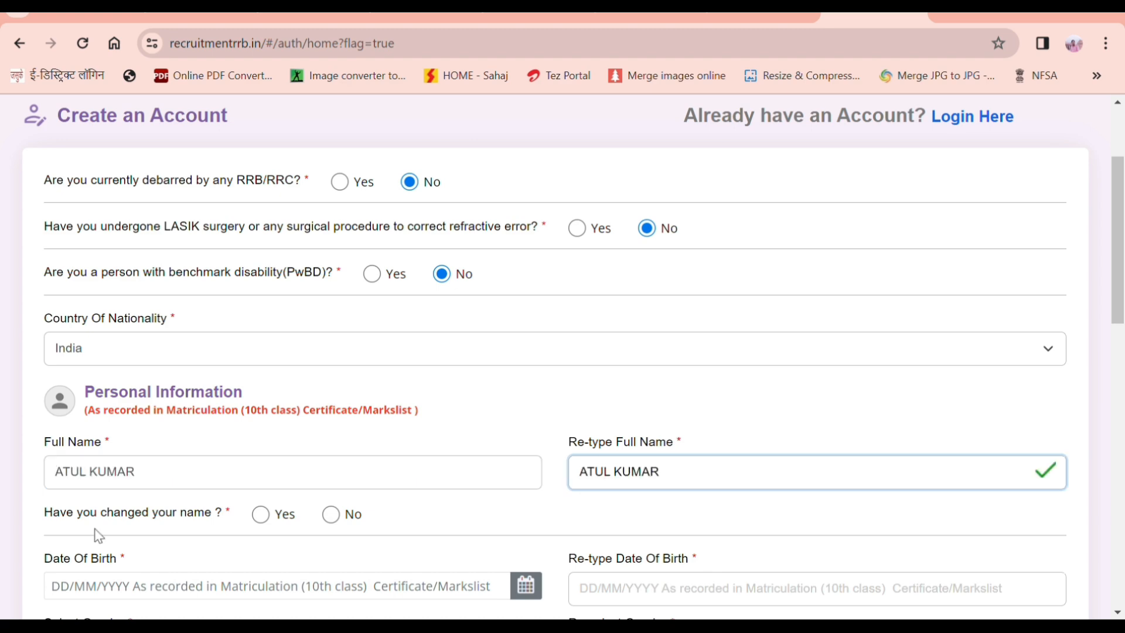
pyautogui.click(330, 515)
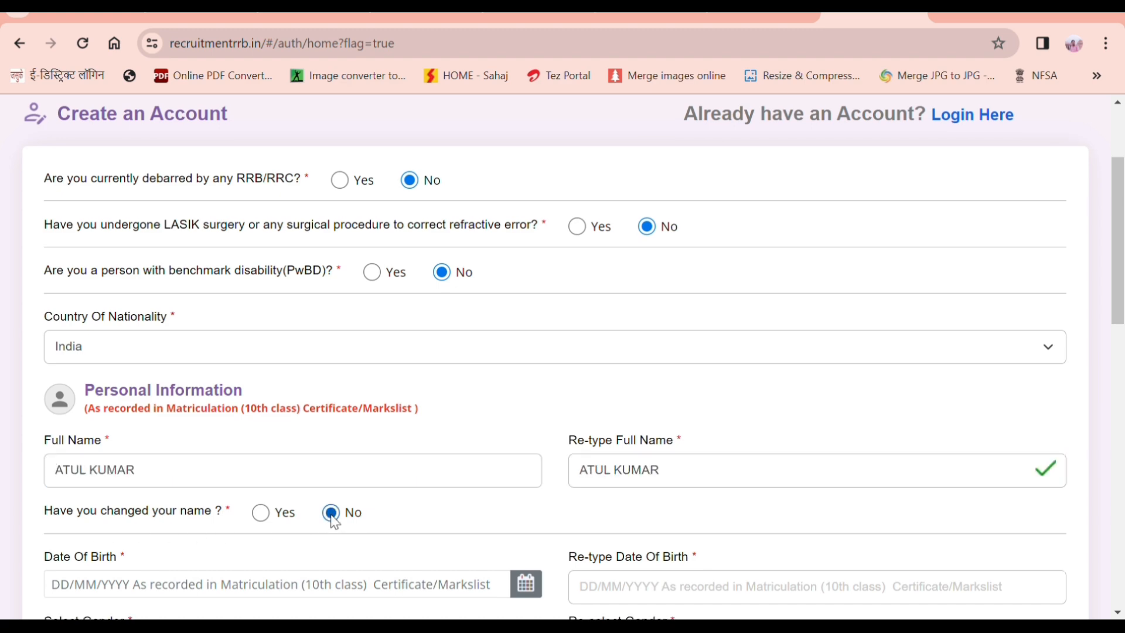
pyautogui.scroll(-3, 331, 517)
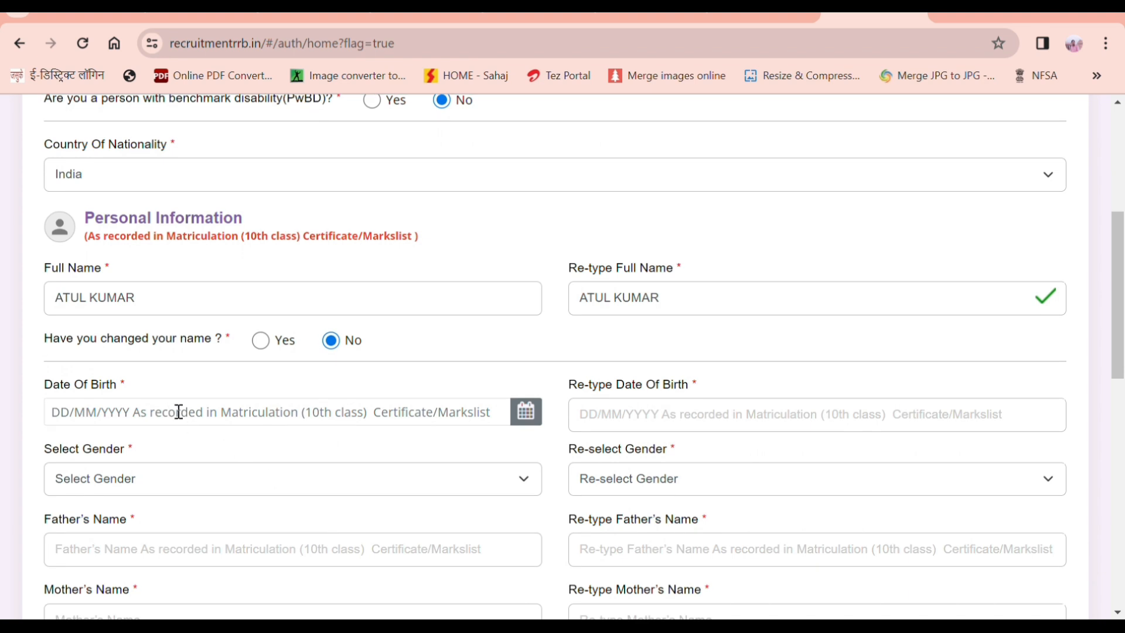
pyautogui.click(534, 423)
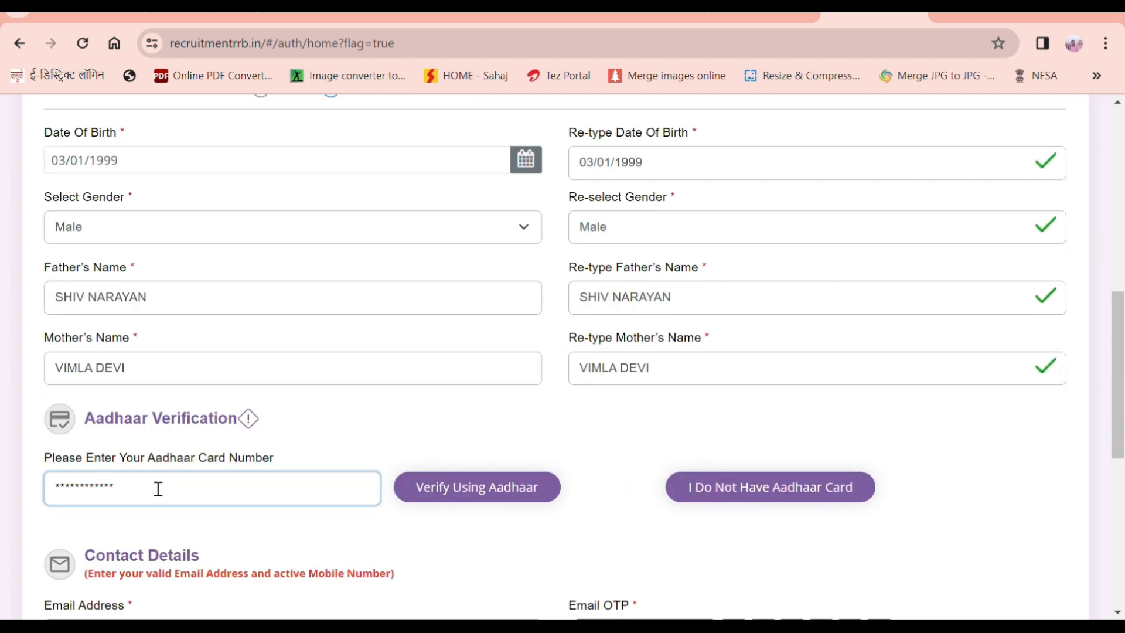
pyautogui.click(496, 498)
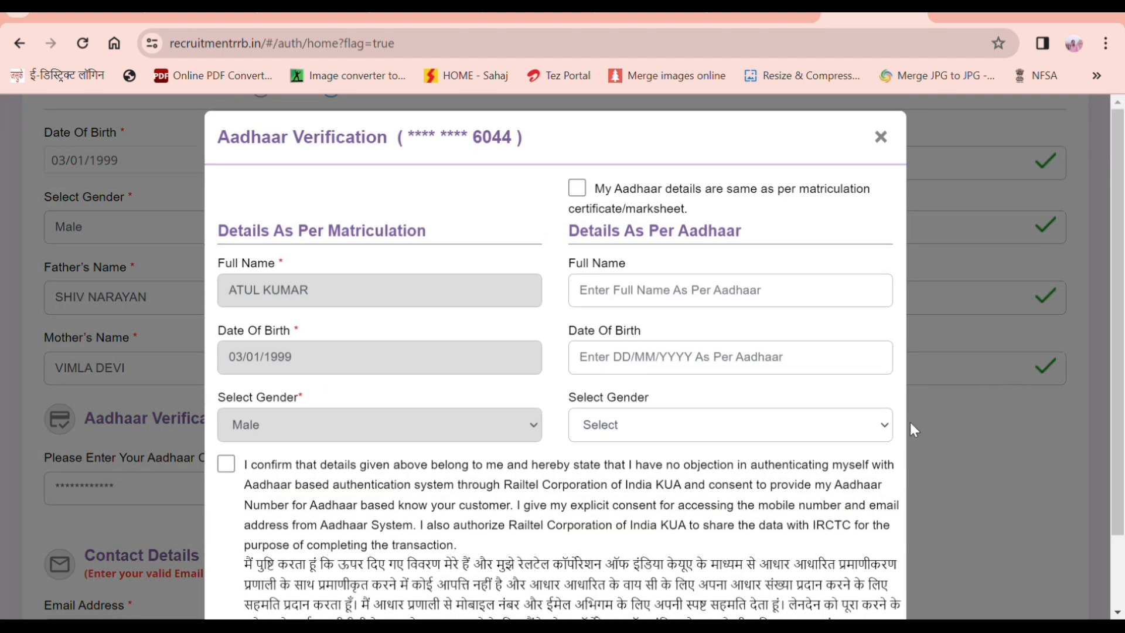
# Step: Set the Aadhaar gender to Male and declare details match the matriculation record
pyautogui.click(883, 428)
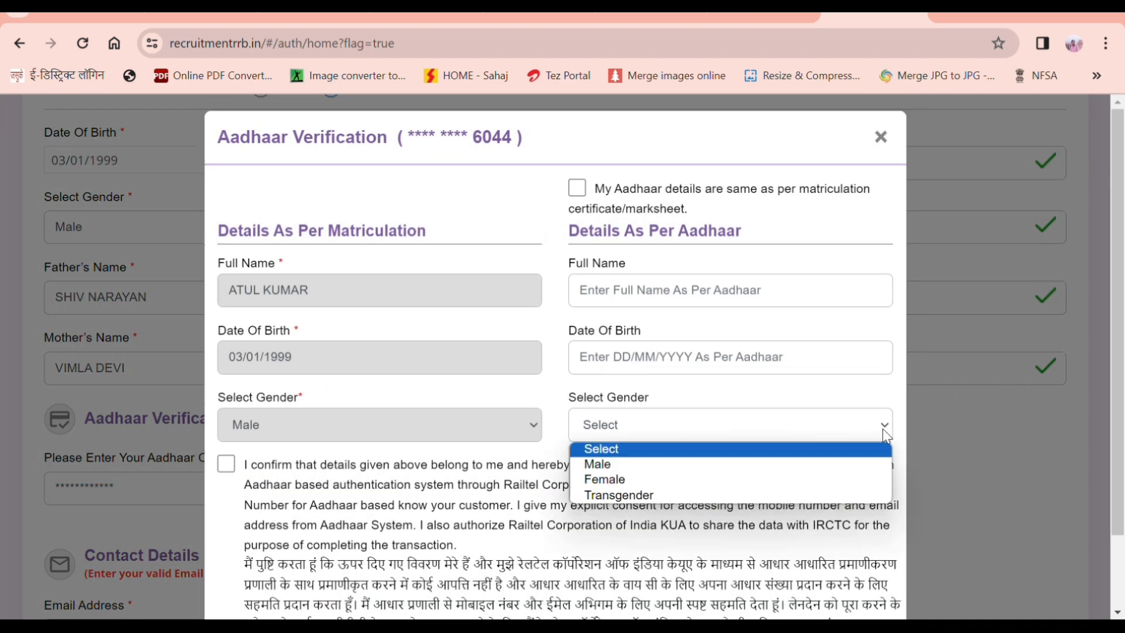
pyautogui.click(752, 469)
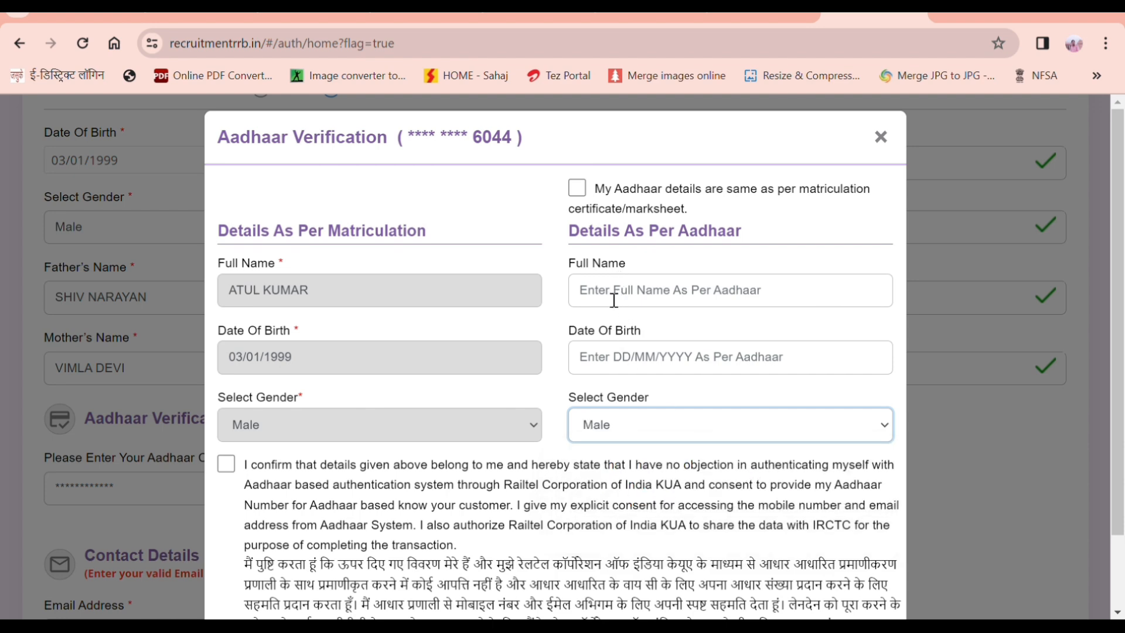
pyautogui.click(572, 189)
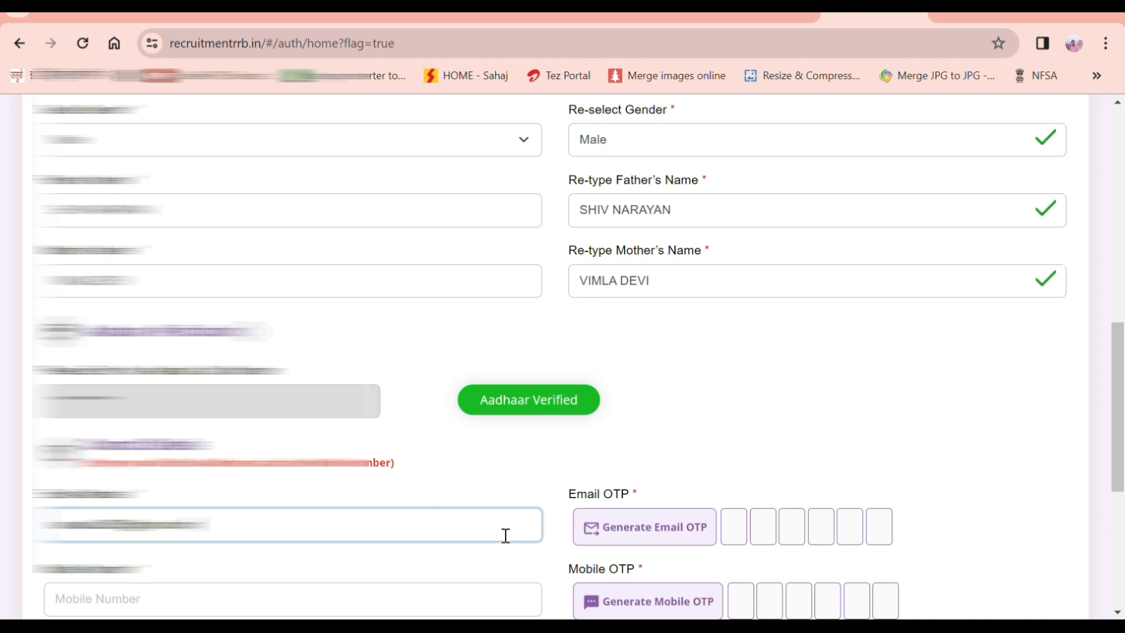
# Step: Generate email and mobile OTPs and fill in the password fields to create the account
pyautogui.click(663, 527)
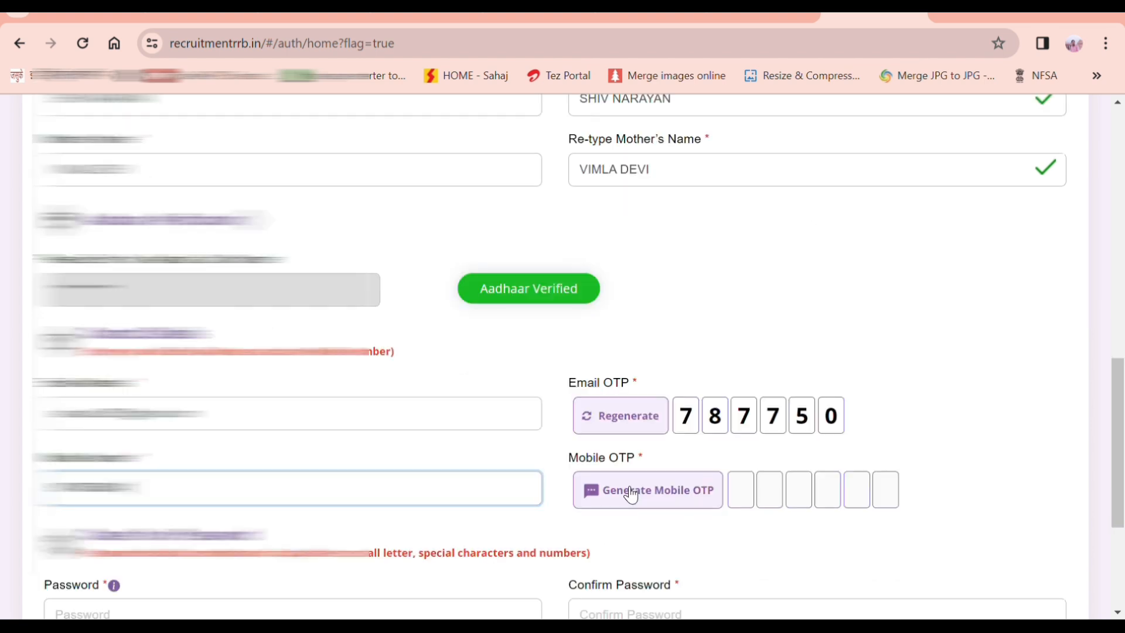
pyautogui.click(631, 494)
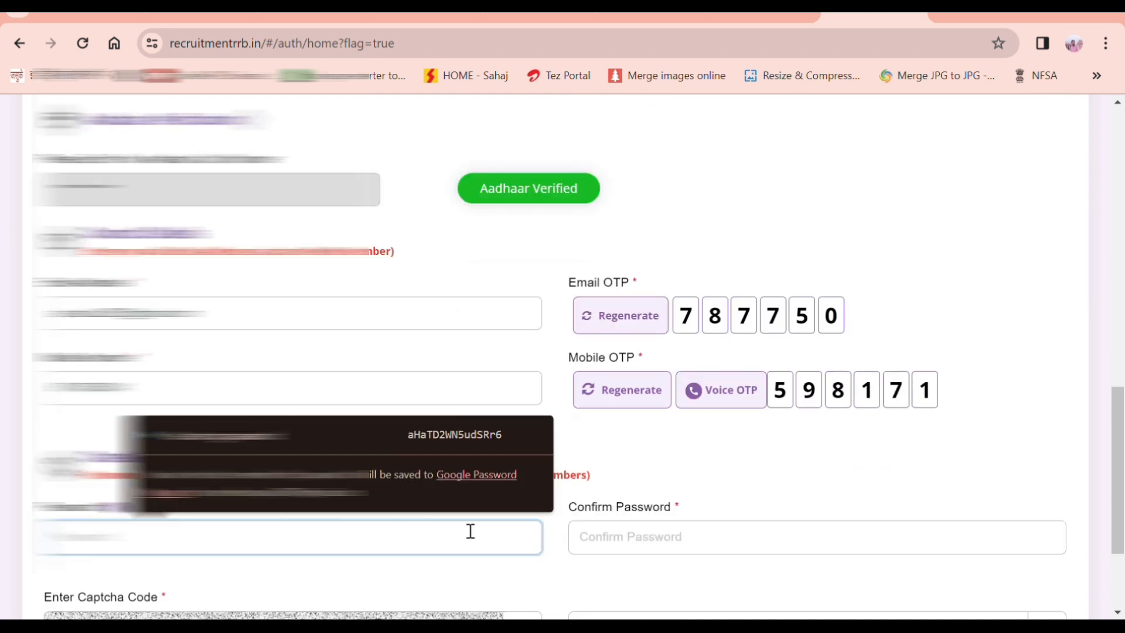
pyautogui.scroll(-2, 470, 530)
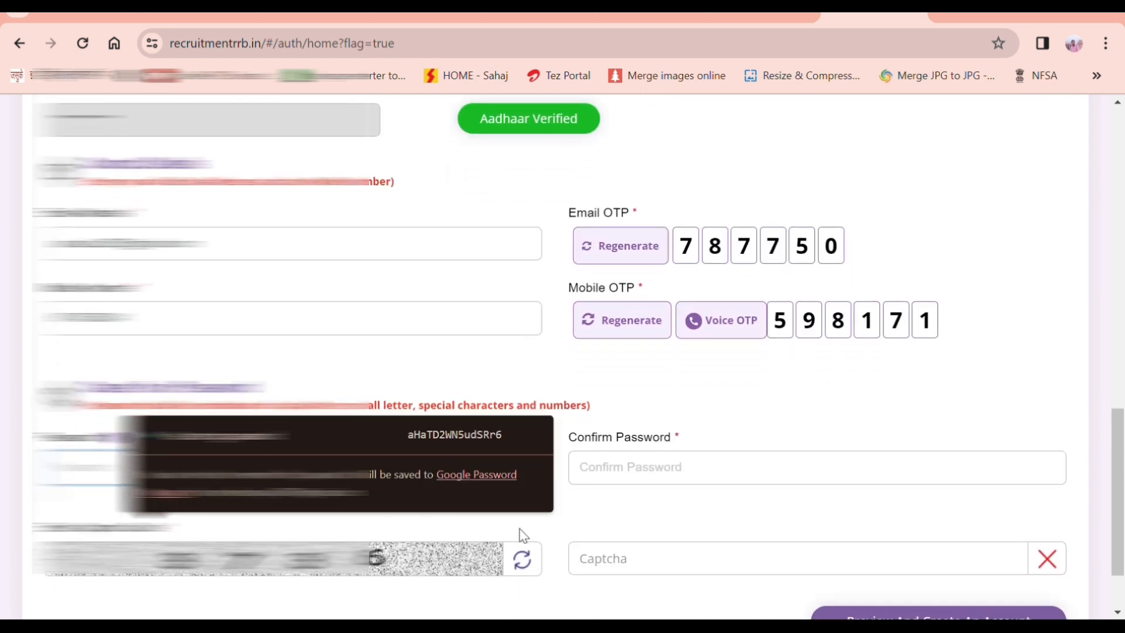
pyautogui.click(538, 528)
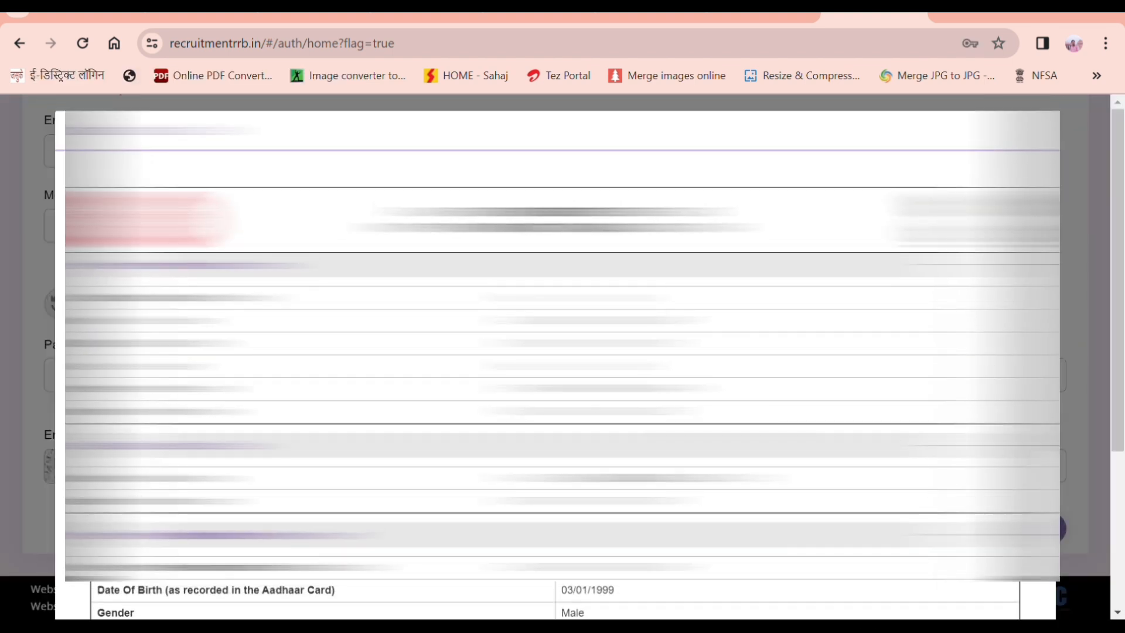
pyautogui.scroll(-8, 557, 351)
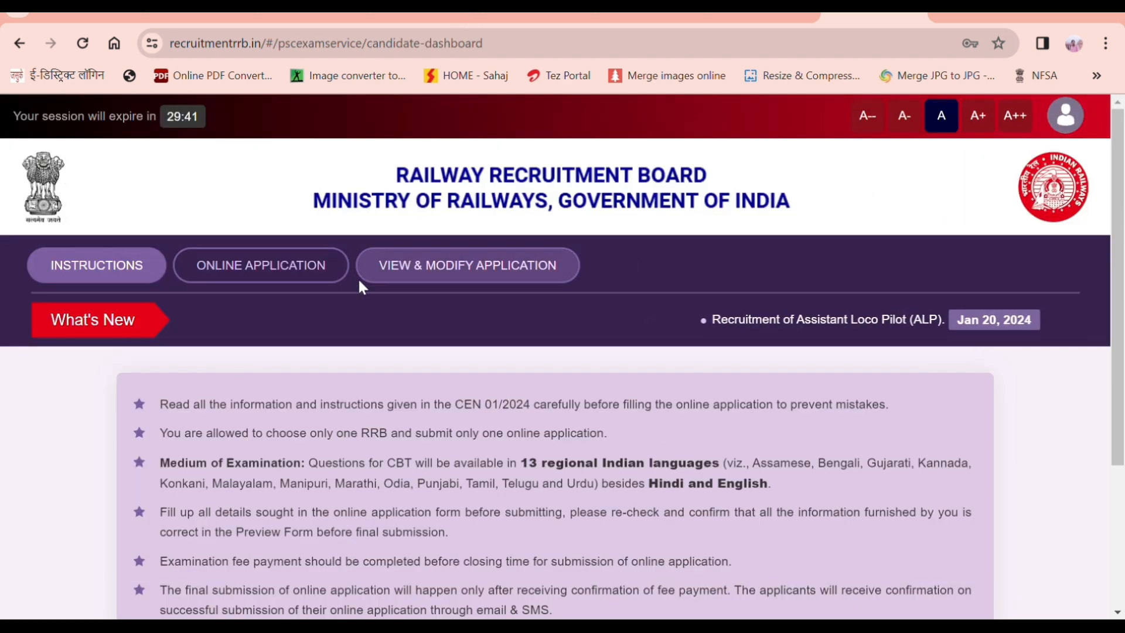
# Step: Scroll through the CEN 01/2024 dashboard instructions on single-RRB rule, languages and fees
pyautogui.scroll(-4, 350, 320)
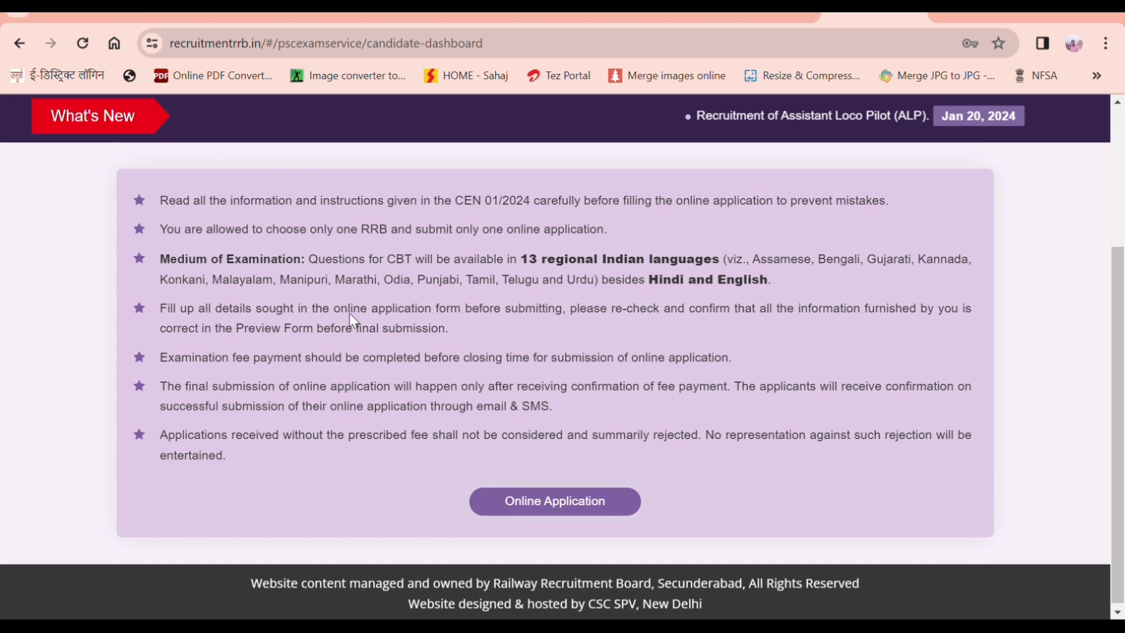
pyautogui.scroll(3, 350, 317)
pyautogui.scroll(-1, 350, 317)
pyautogui.scroll(2, 350, 313)
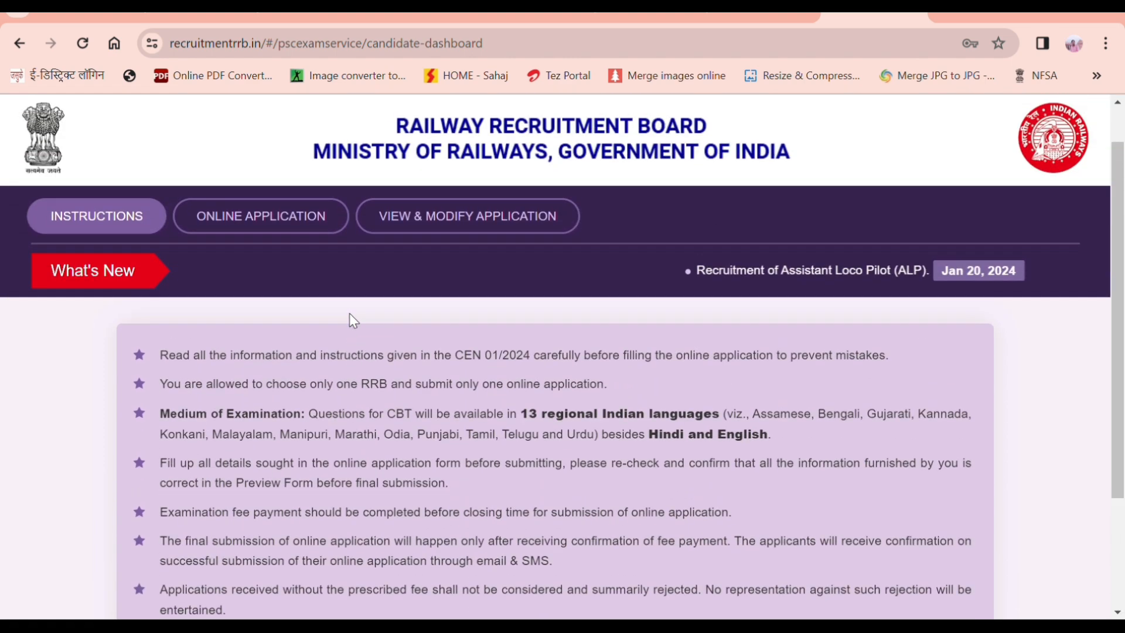
pyautogui.scroll(-2, 349, 313)
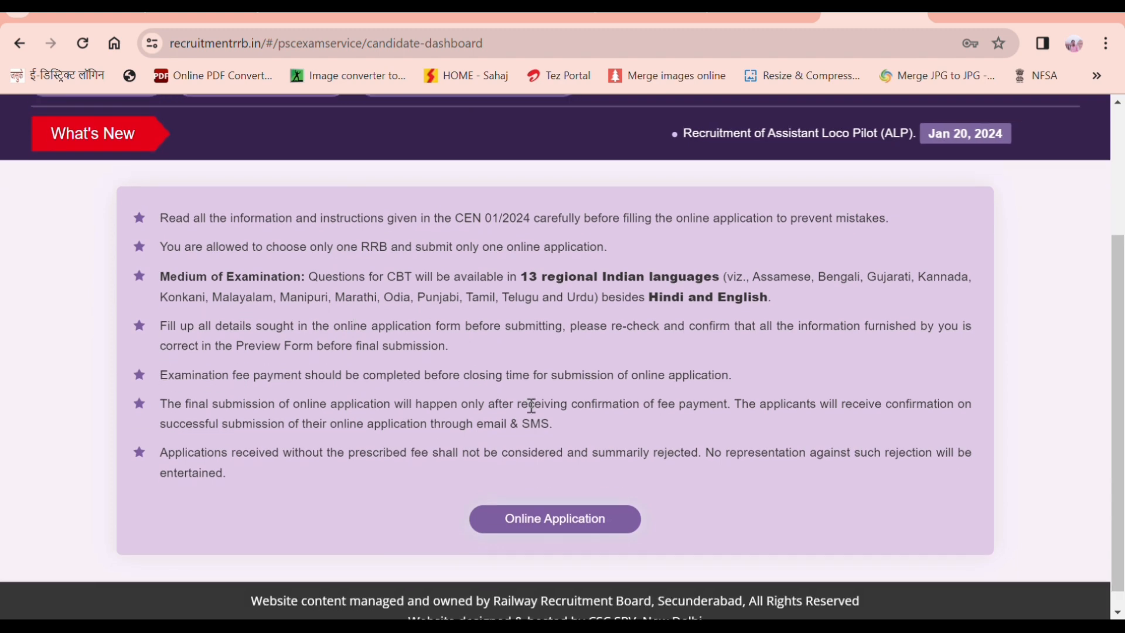
# Step: Apply to RRB Prayagraj for ALP (NR) and ALP (NCR), accept the zone agreement, and continue
pyautogui.click(561, 518)
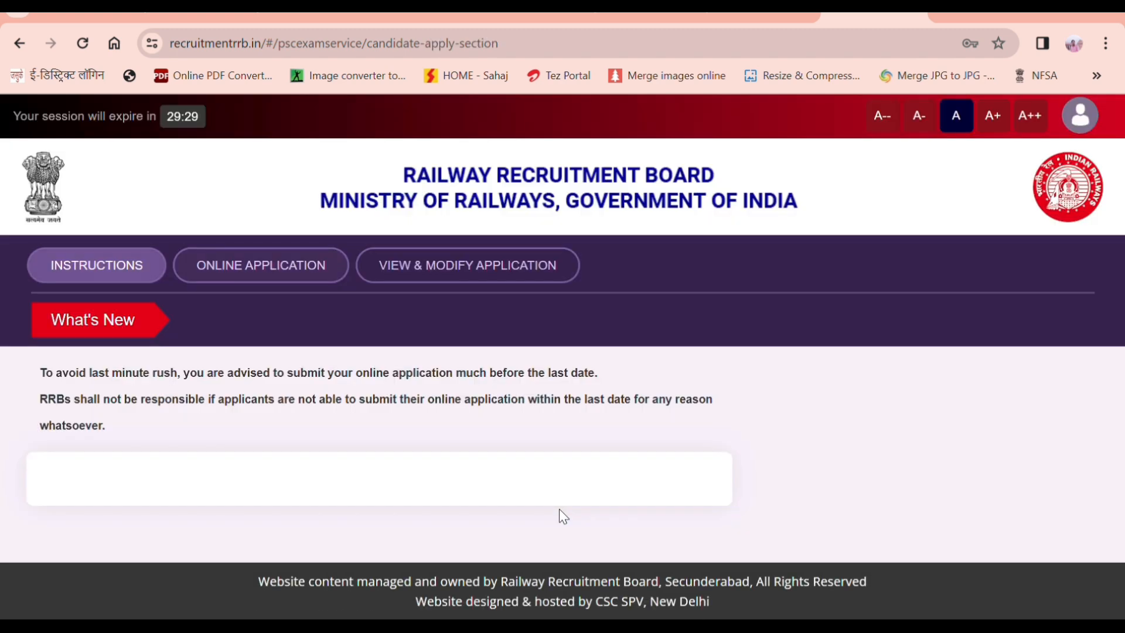
pyautogui.scroll(-3, 561, 515)
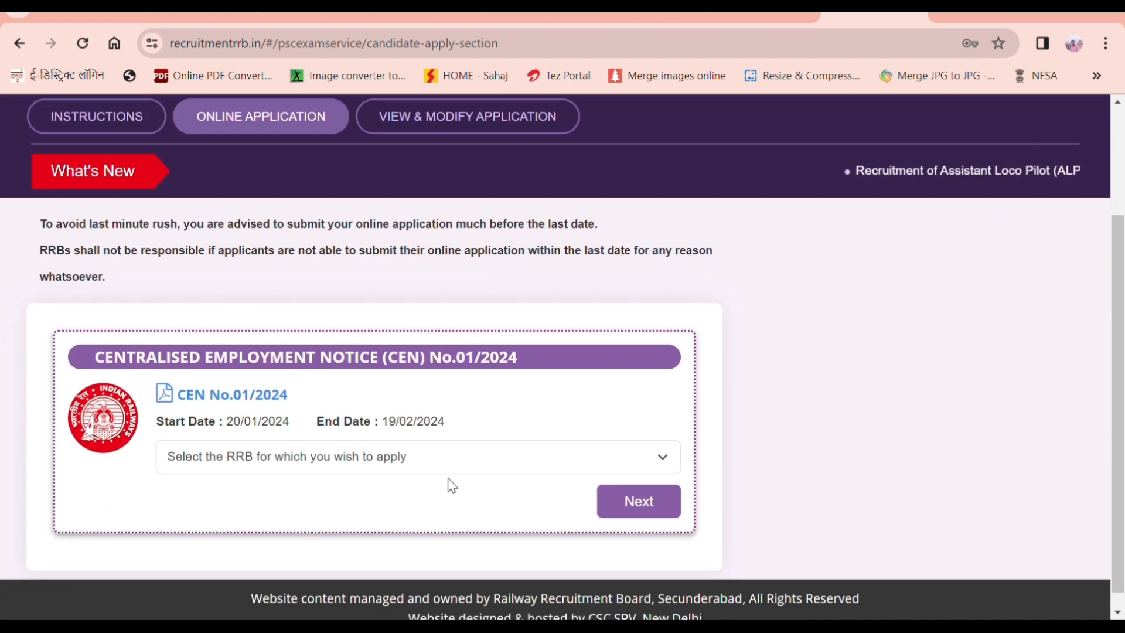
pyautogui.click(670, 463)
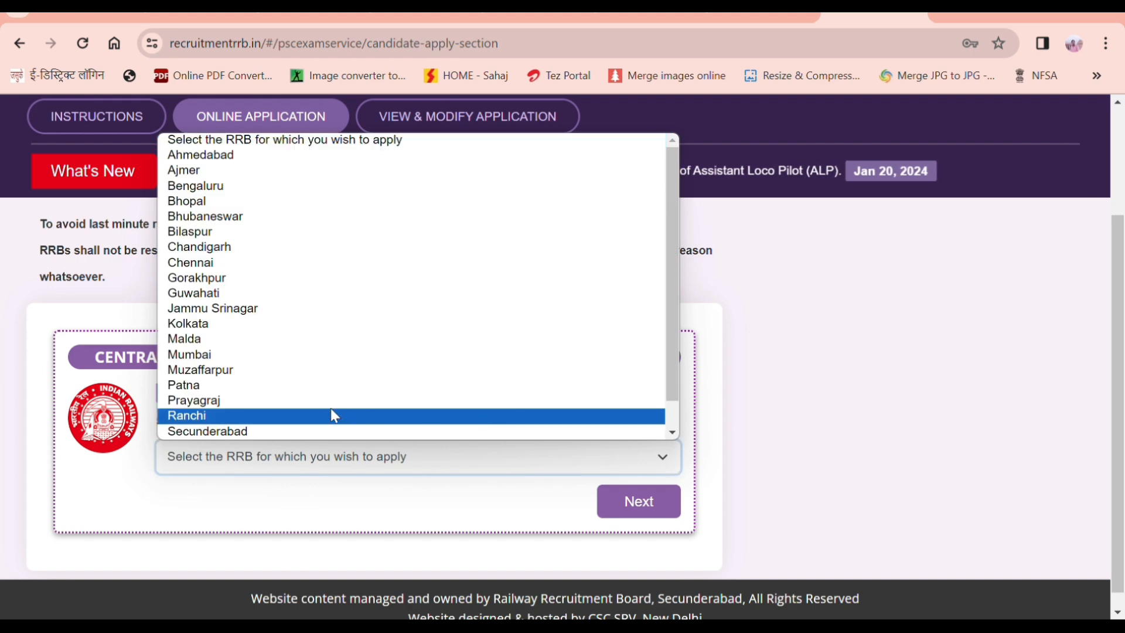
pyautogui.click(289, 403)
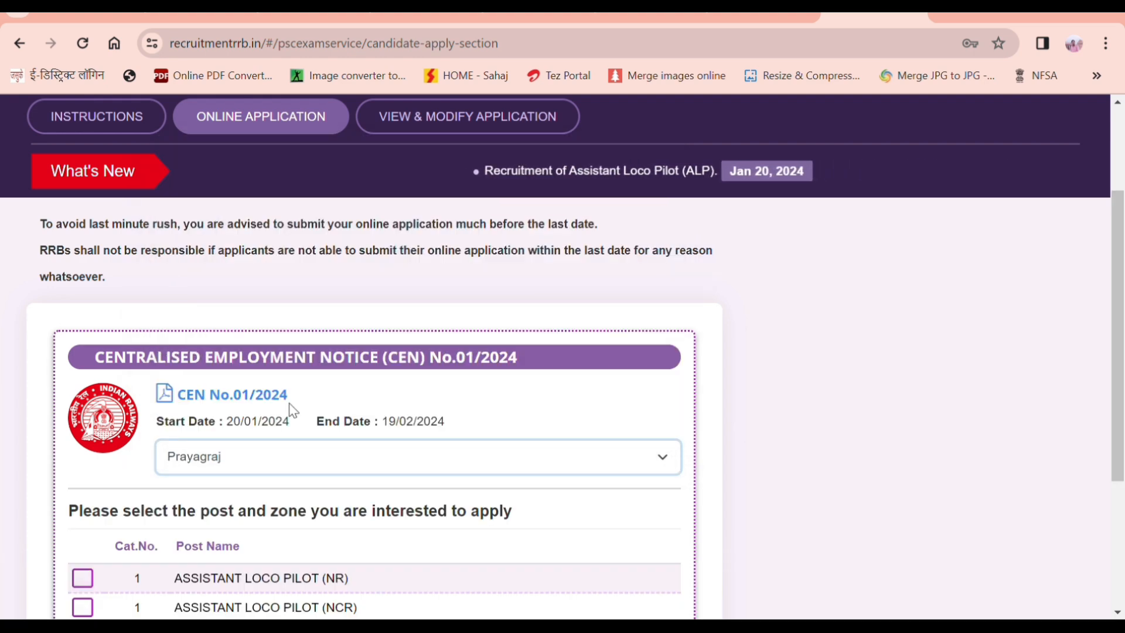
pyautogui.scroll(-2, 241, 530)
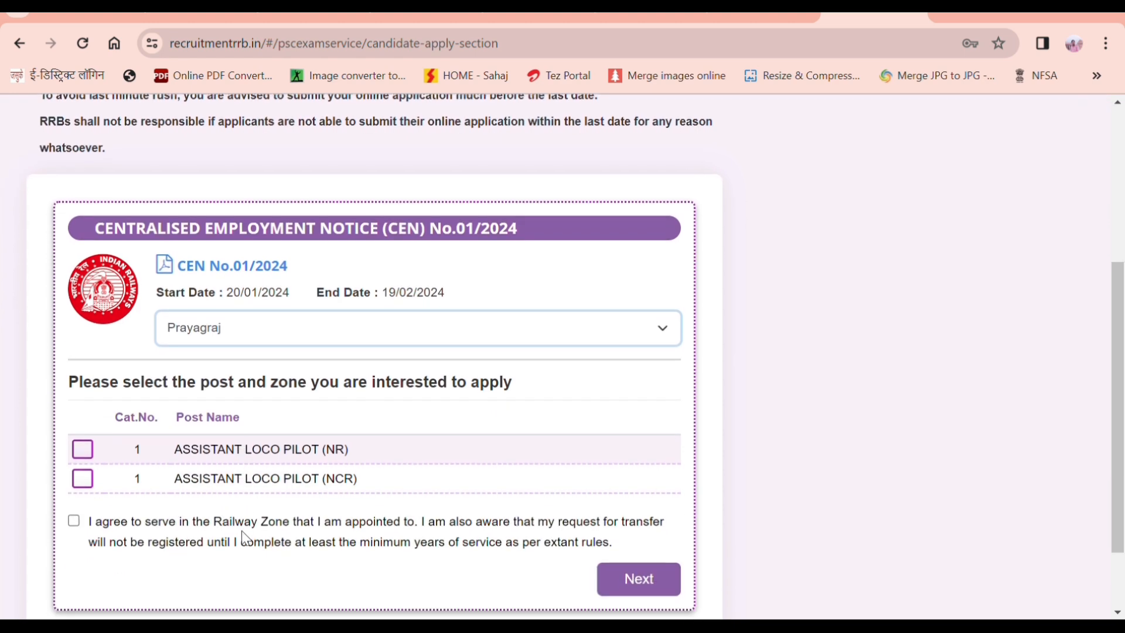
pyautogui.click(83, 442)
pyautogui.click(83, 472)
pyautogui.click(74, 514)
pyautogui.scroll(-1, 632, 545)
pyautogui.click(632, 546)
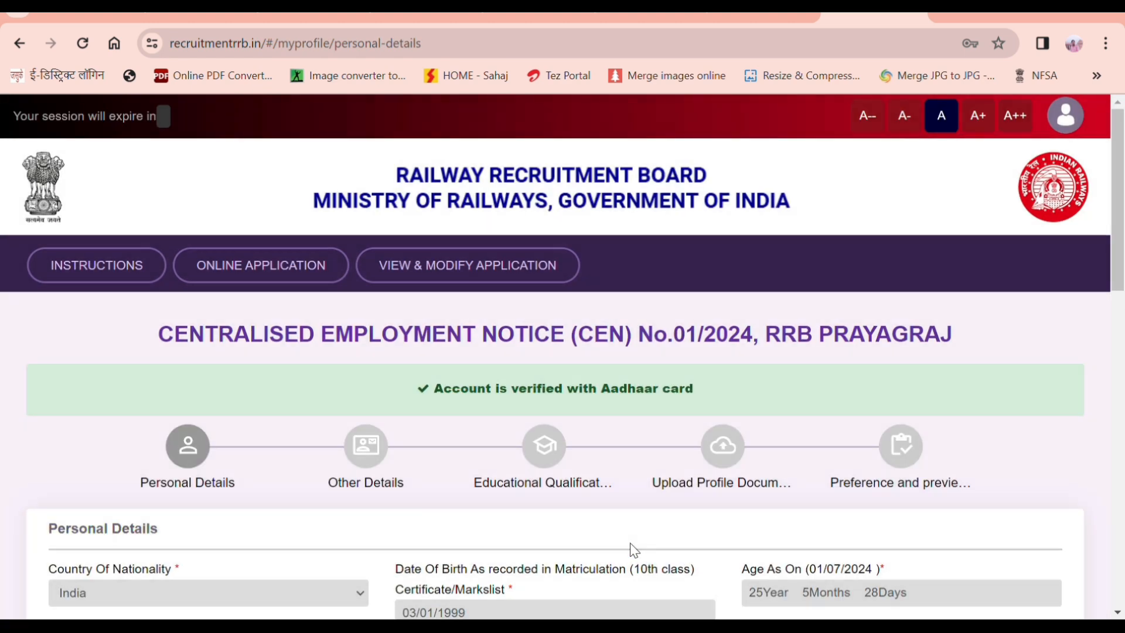
# Step: Set marital status to Unmarried, religion to Hindu, and fill the identification marks
pyautogui.scroll(-3, 630, 543)
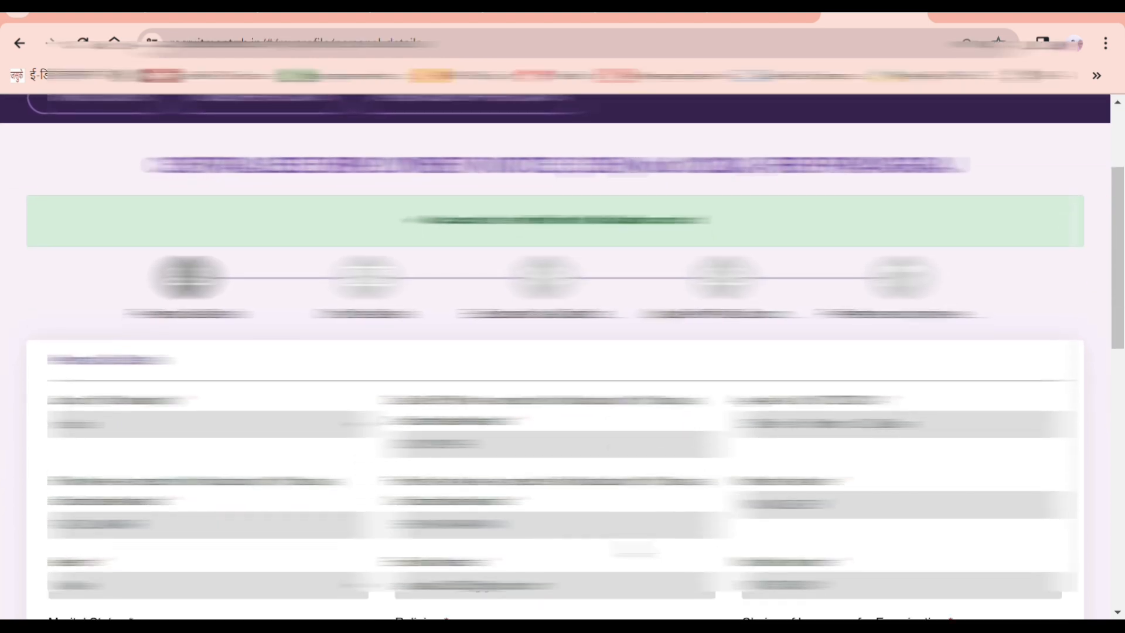
pyautogui.scroll(-2, 631, 543)
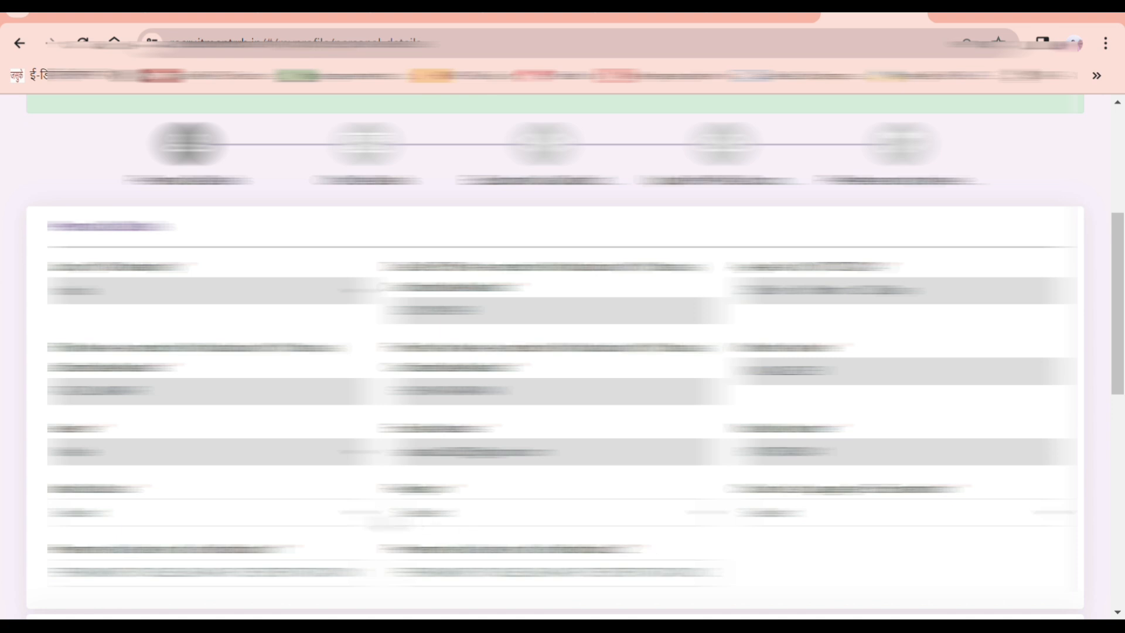
pyautogui.click(357, 518)
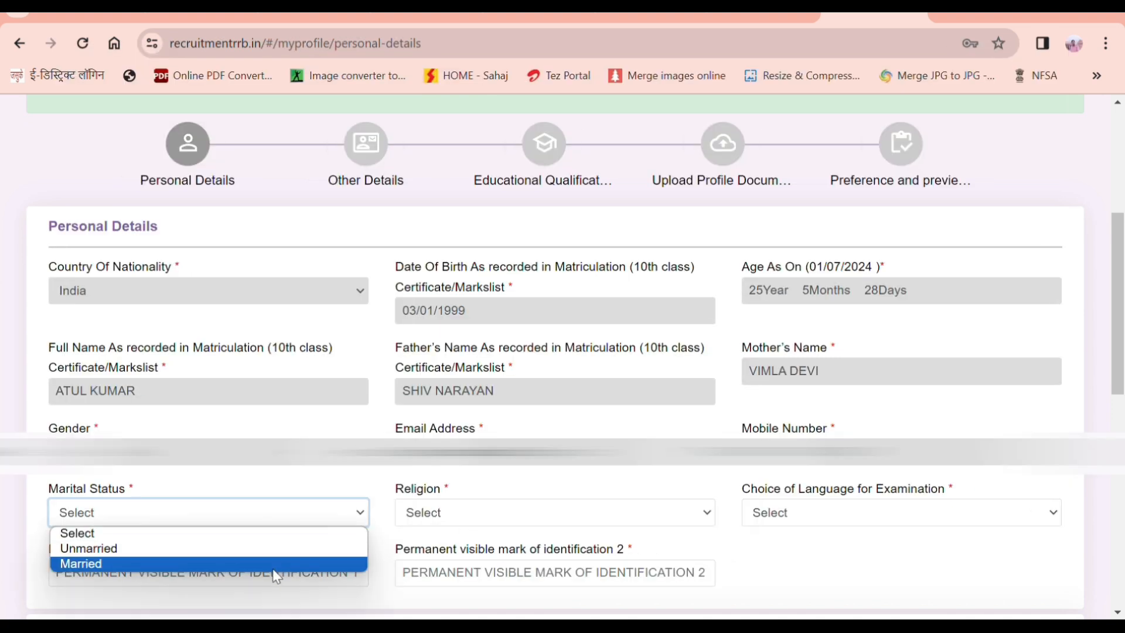
pyautogui.click(261, 551)
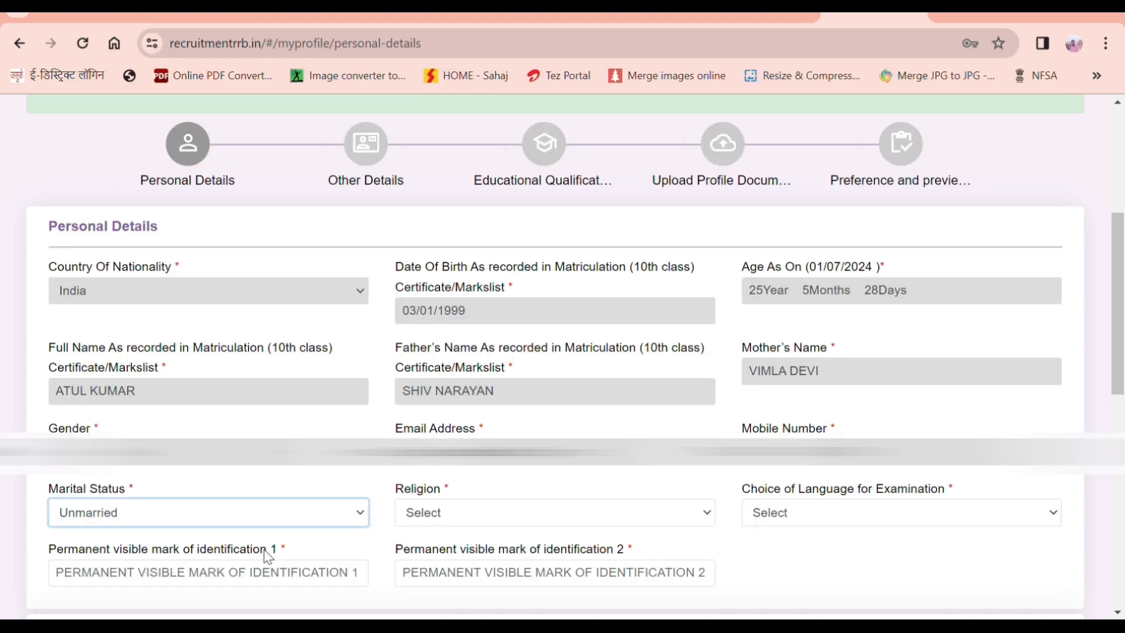
pyautogui.click(435, 517)
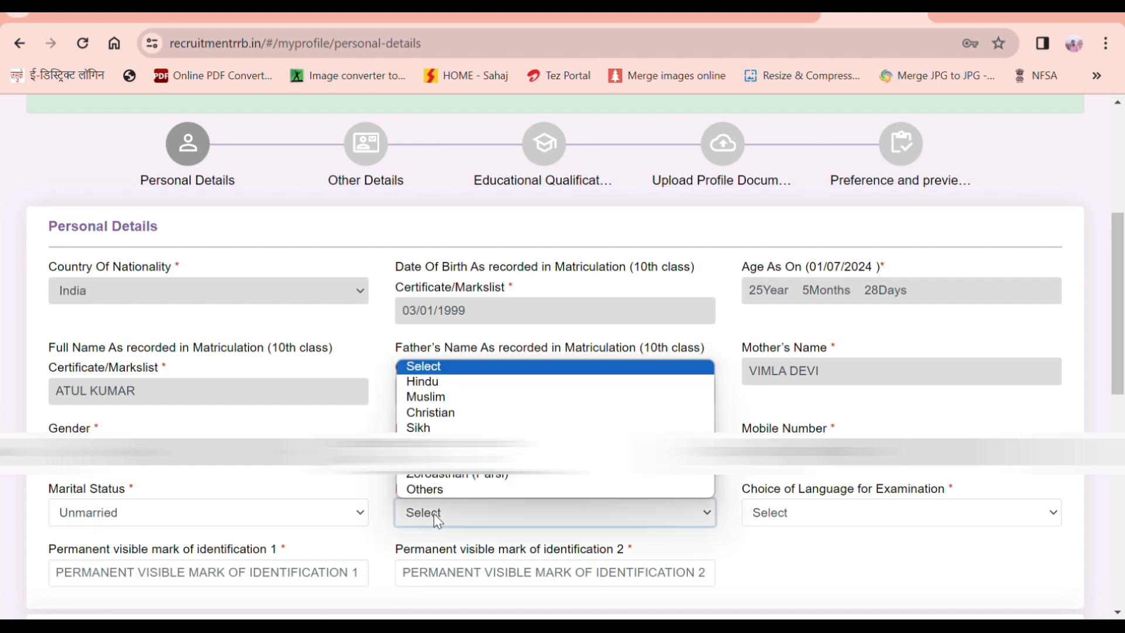
pyautogui.click(430, 383)
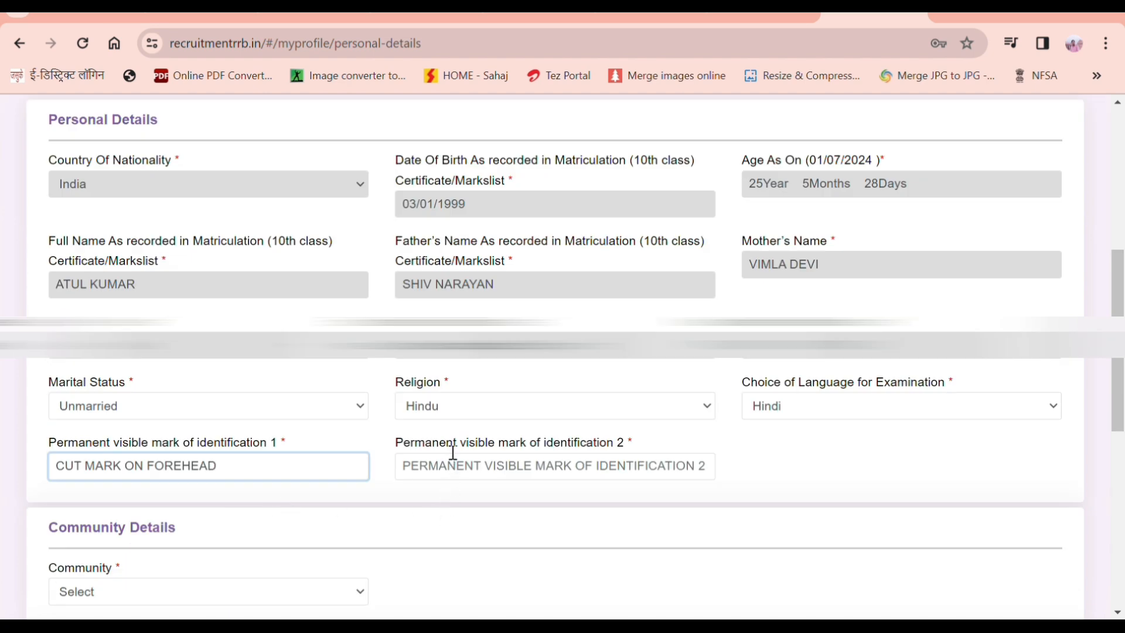
pyautogui.click(445, 474)
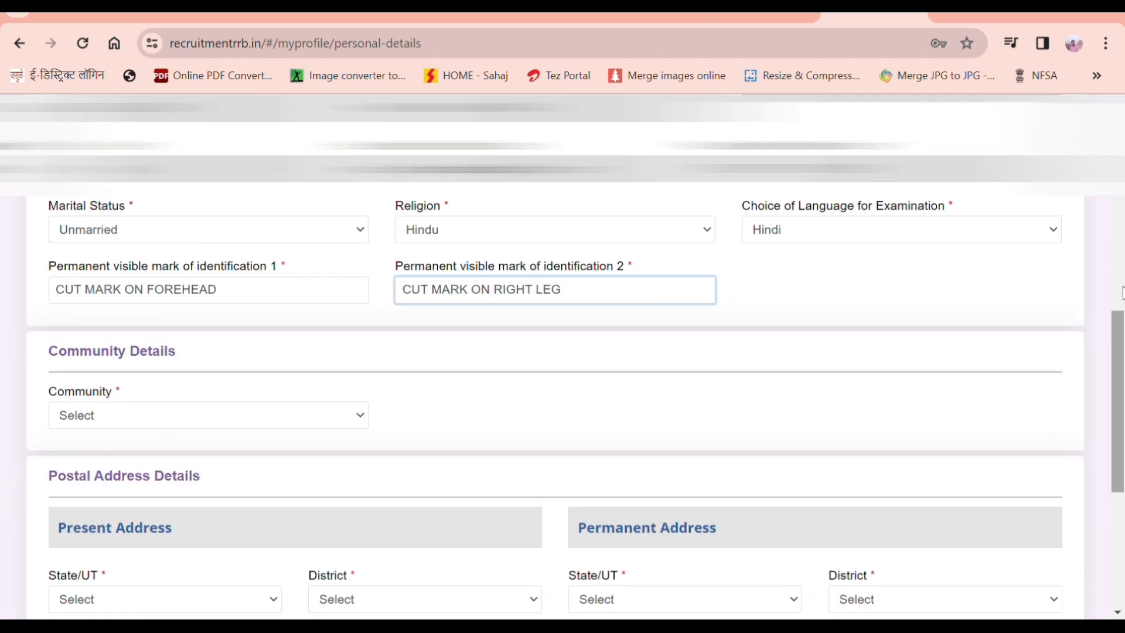
pyautogui.scroll(-1, 1100, 299)
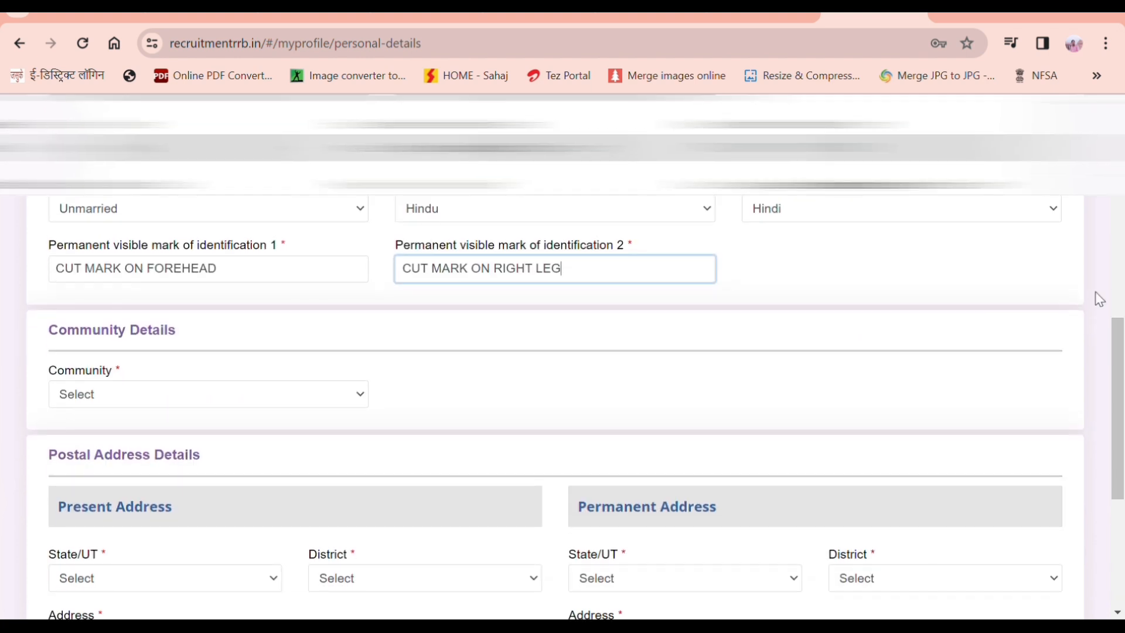
pyautogui.click(242, 387)
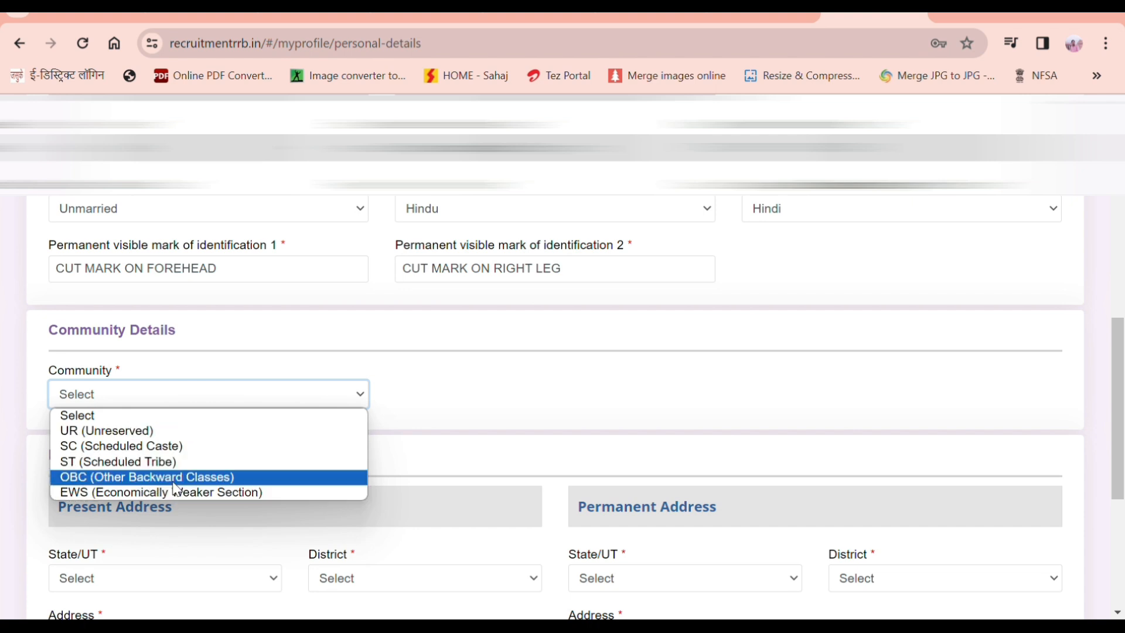
# Step: Set community to OBC and answer No to the non-creamy layer question, acknowledging both notices
pyautogui.click(193, 479)
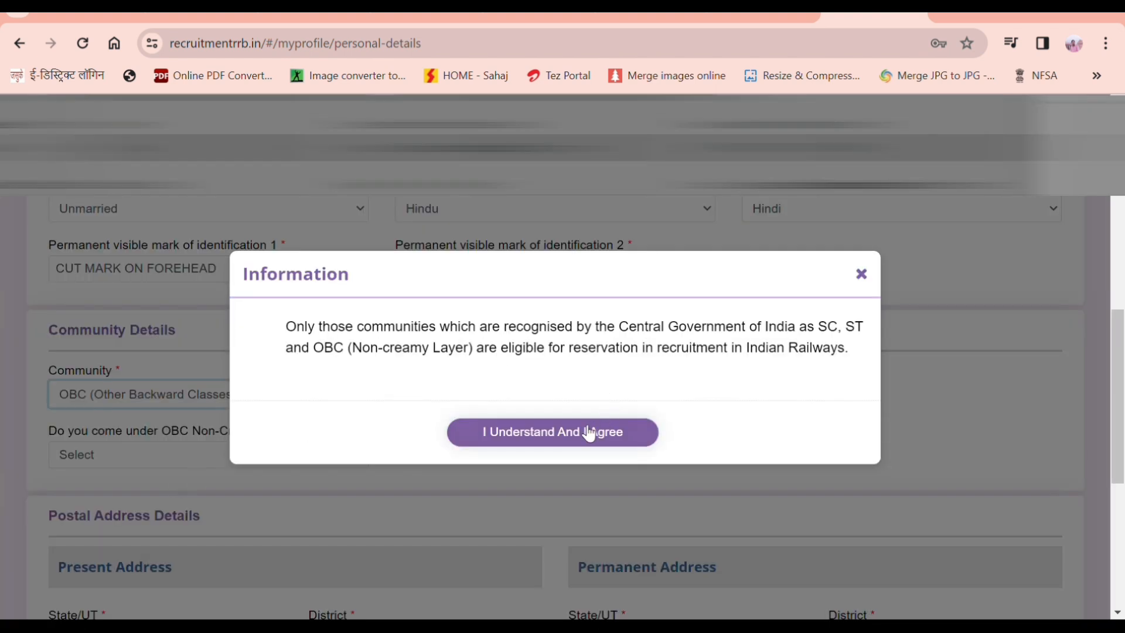
pyautogui.click(574, 440)
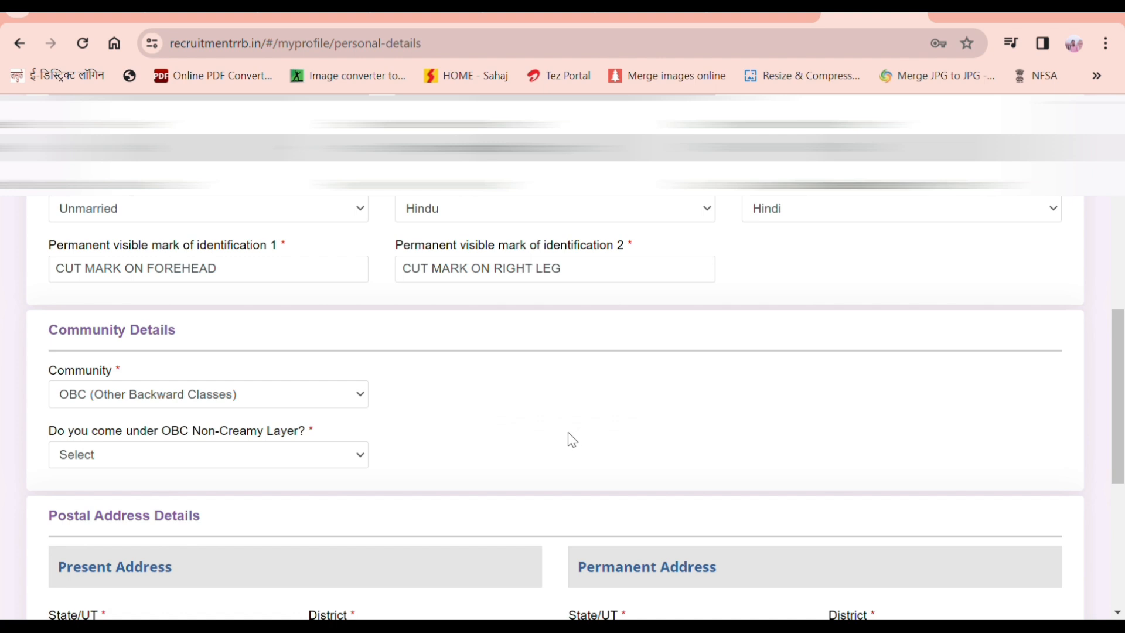
pyautogui.scroll(1, 568, 432)
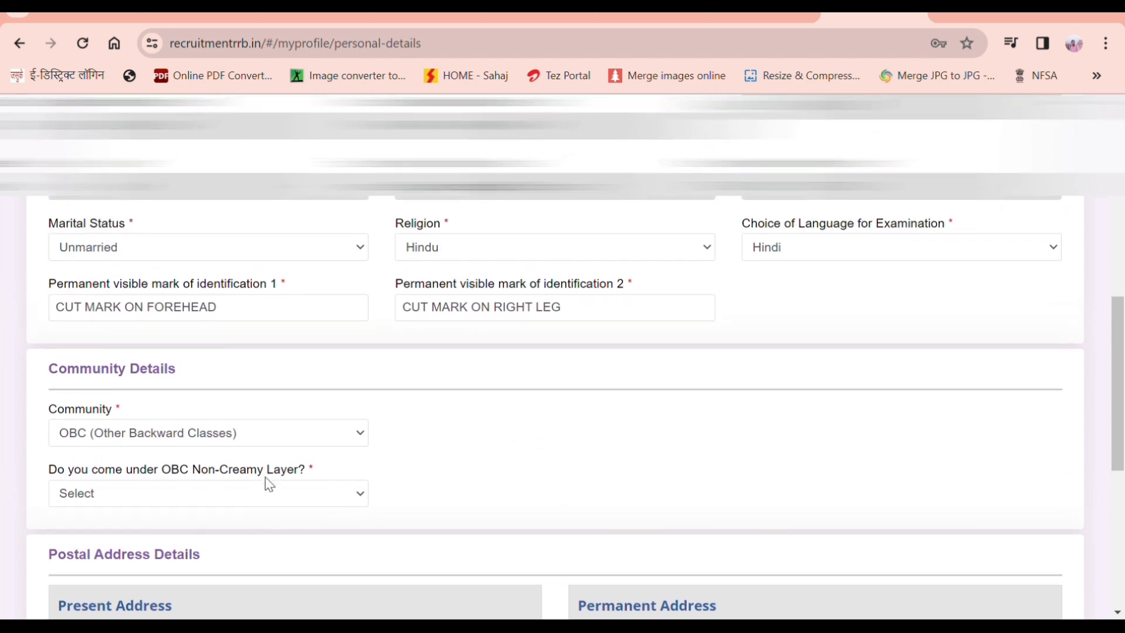
pyautogui.moveTo(265, 474); pyautogui.dragTo(273, 504)
pyautogui.click(273, 504)
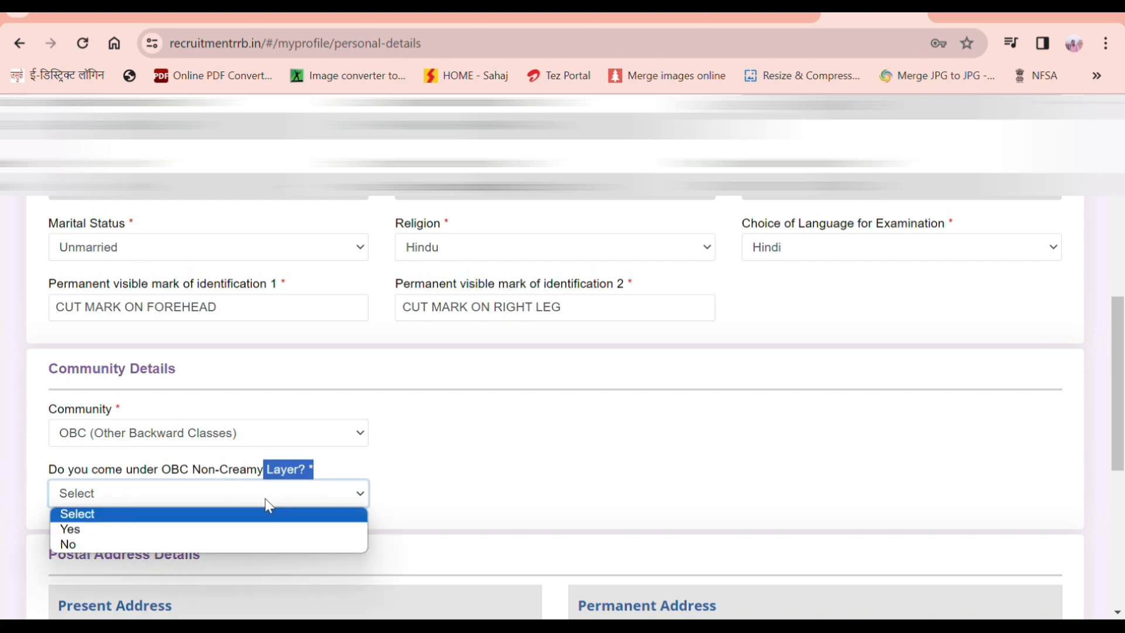
pyautogui.click(182, 544)
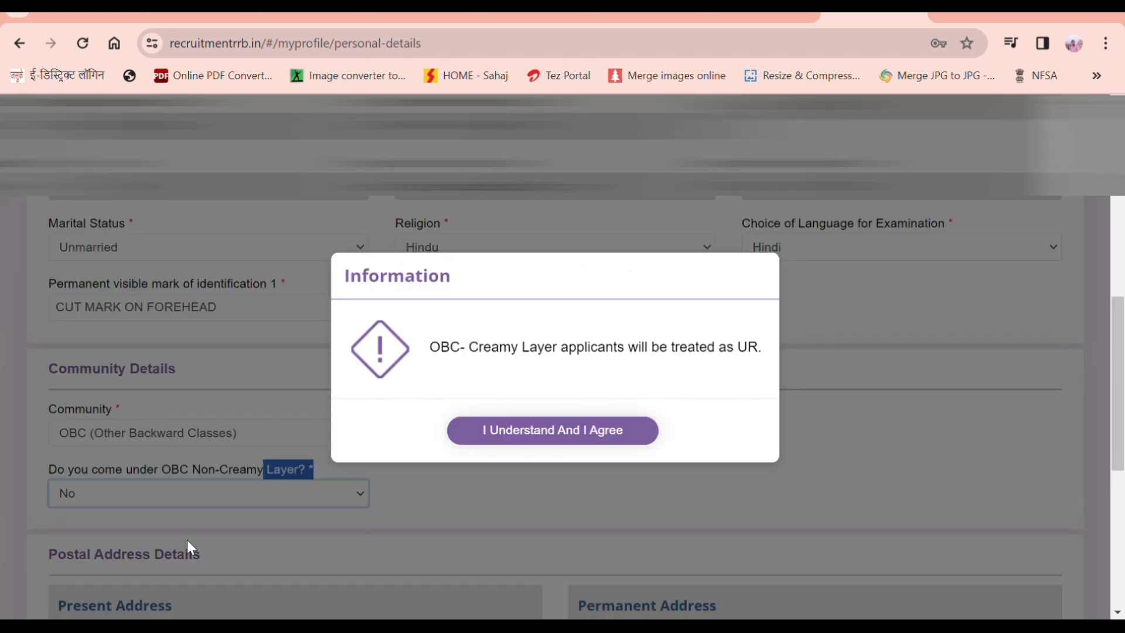
pyautogui.click(528, 437)
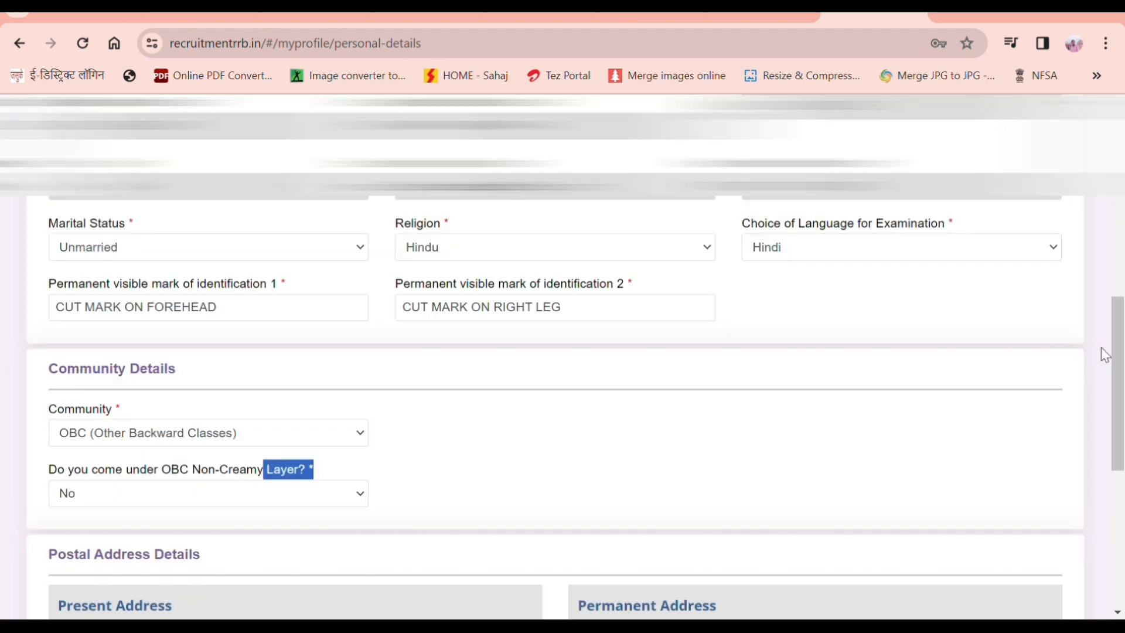
# Step: Select Uttar Pradesh as the present address state
pyautogui.moveTo(1117, 366); pyautogui.dragTo(1095, 478)
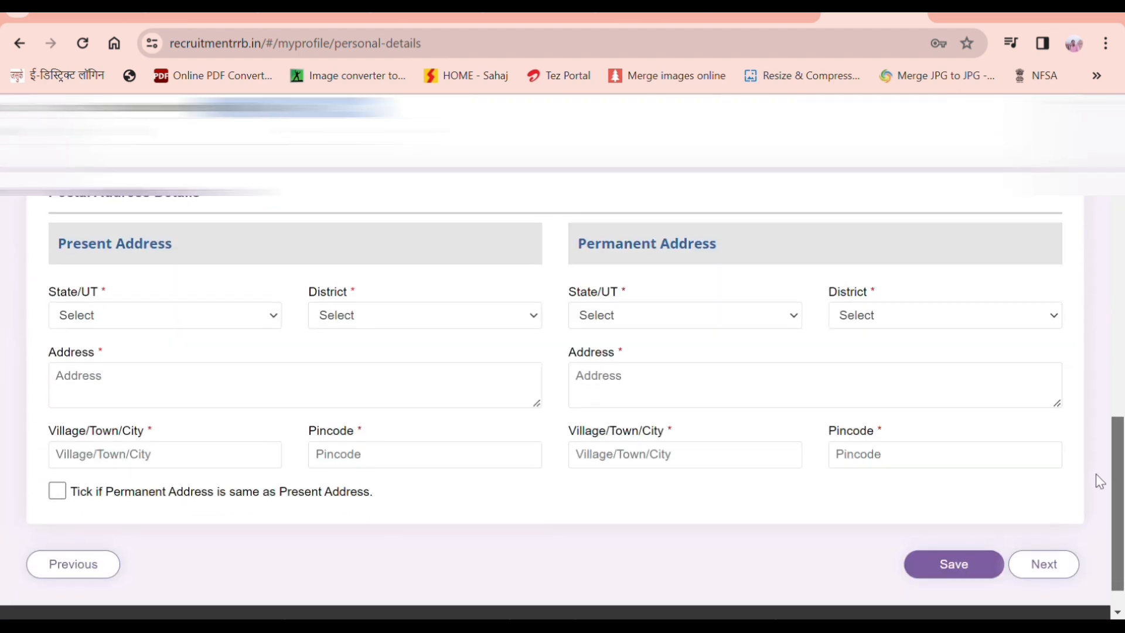
pyautogui.click(218, 320)
pyautogui.press('u')
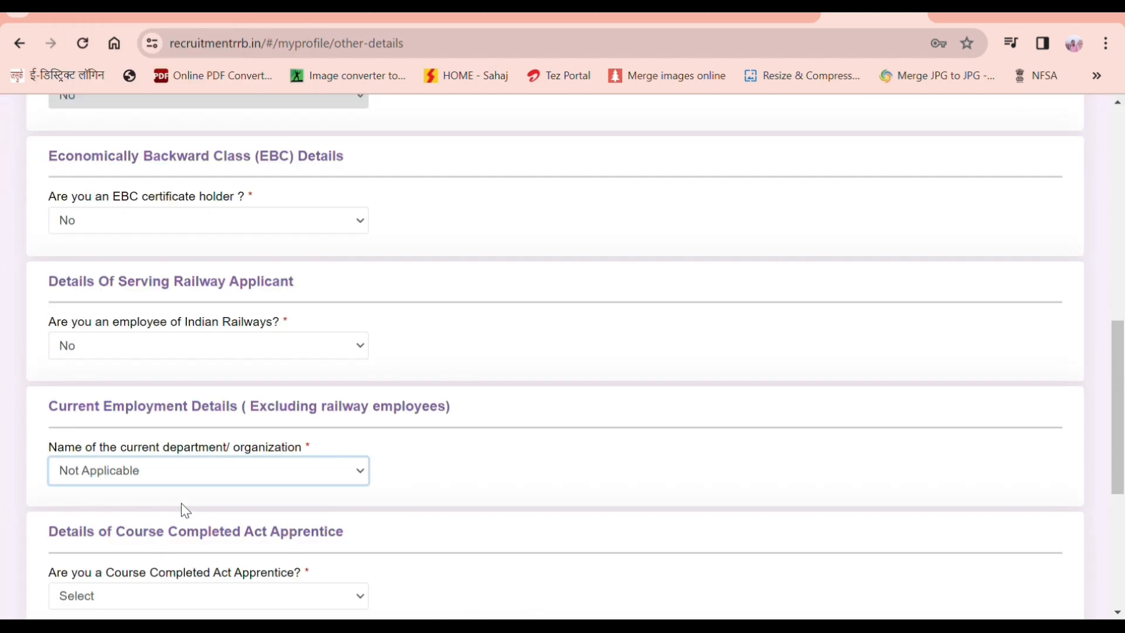
# Step: Answer No to the Course Completed Act Apprentice question
pyautogui.scroll(1, 181, 504)
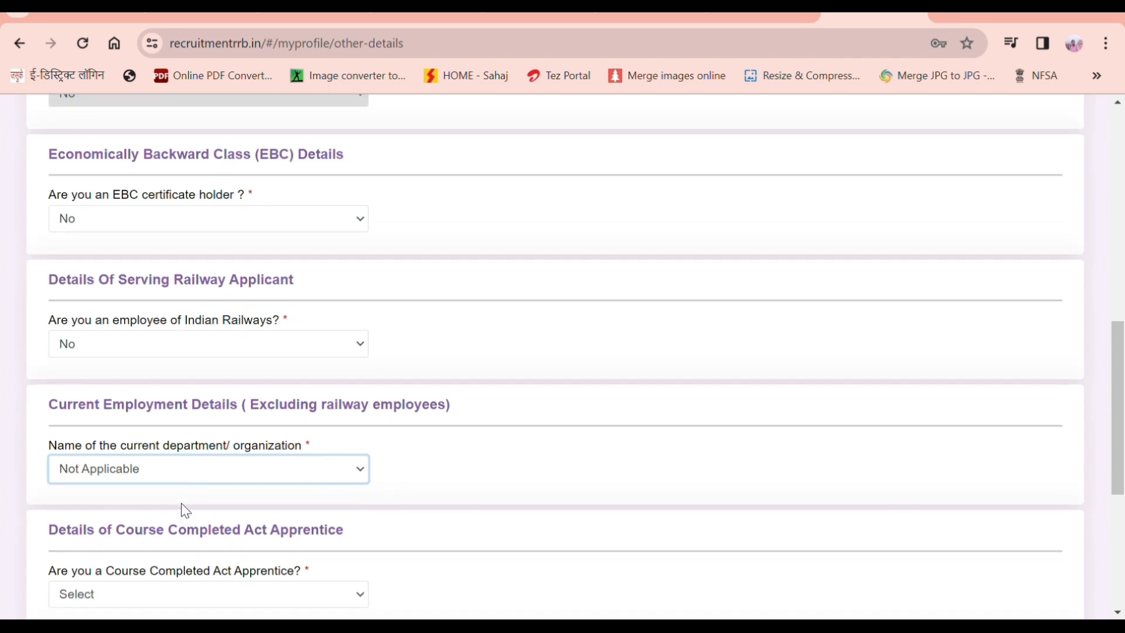
pyautogui.scroll(-6, 181, 504)
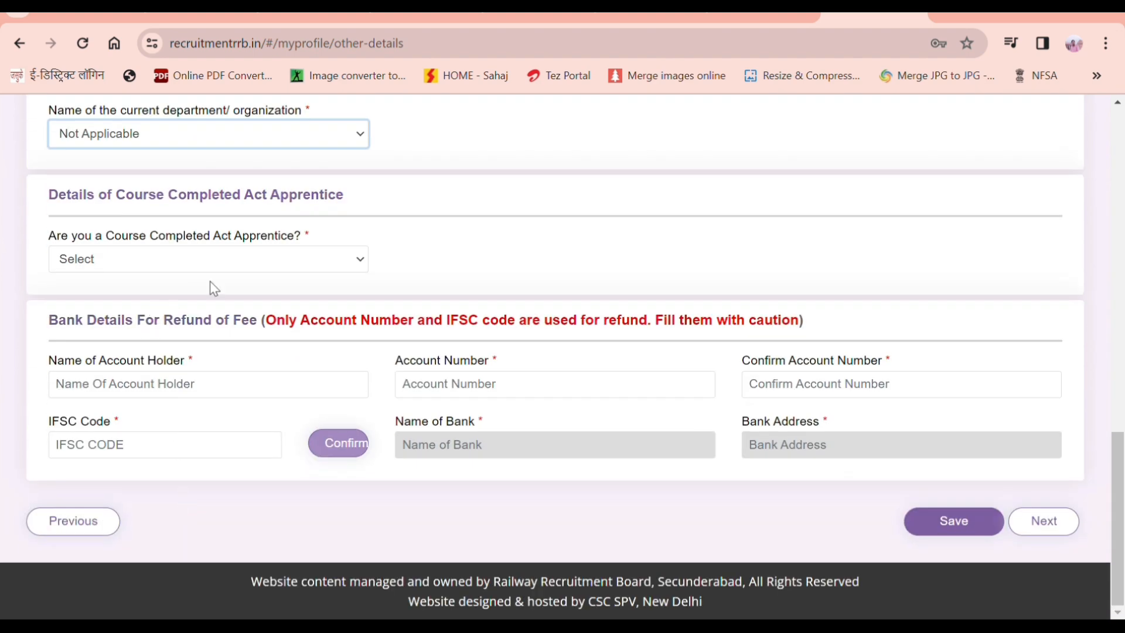
pyautogui.click(254, 260)
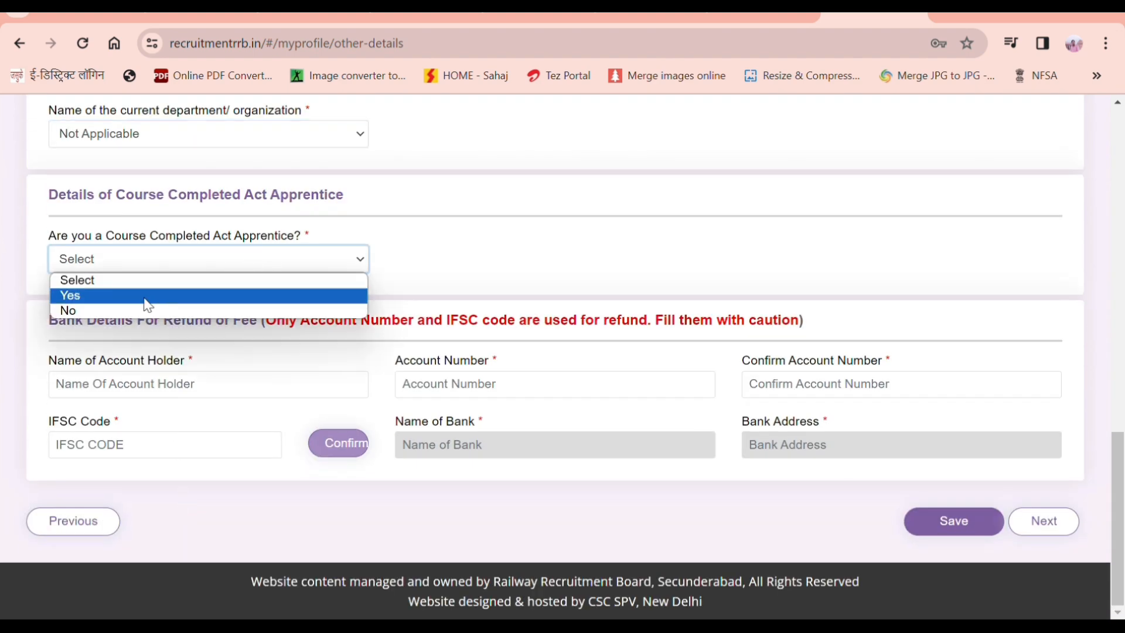
pyautogui.click(113, 311)
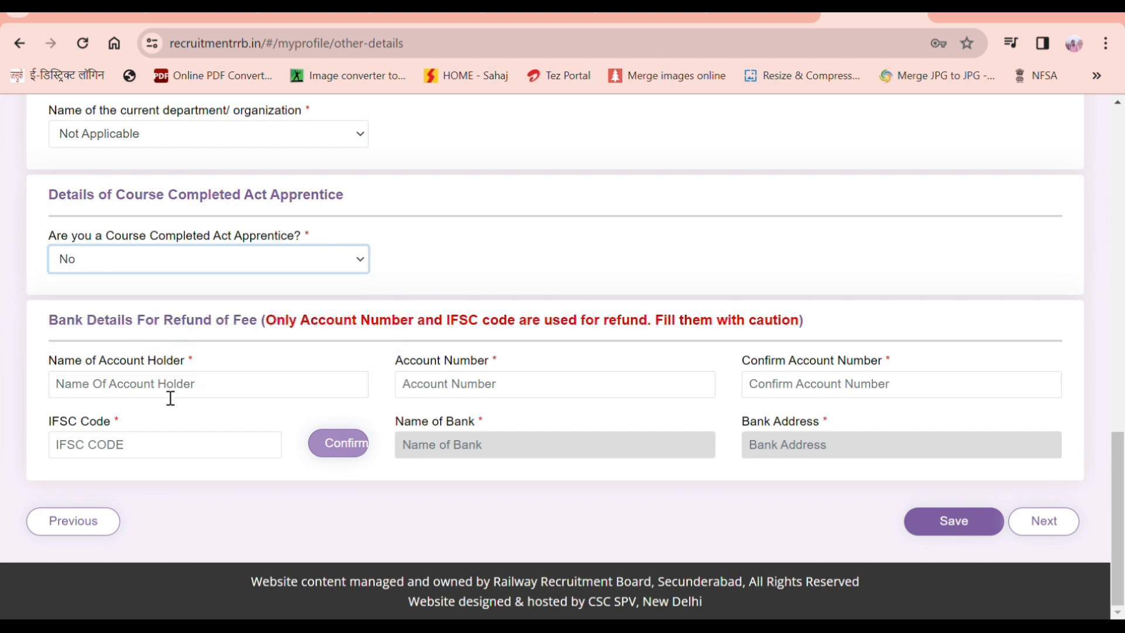
# Step: Enter the refund account holder name, account number and verified IFSC, then save and continue
pyautogui.click(161, 375)
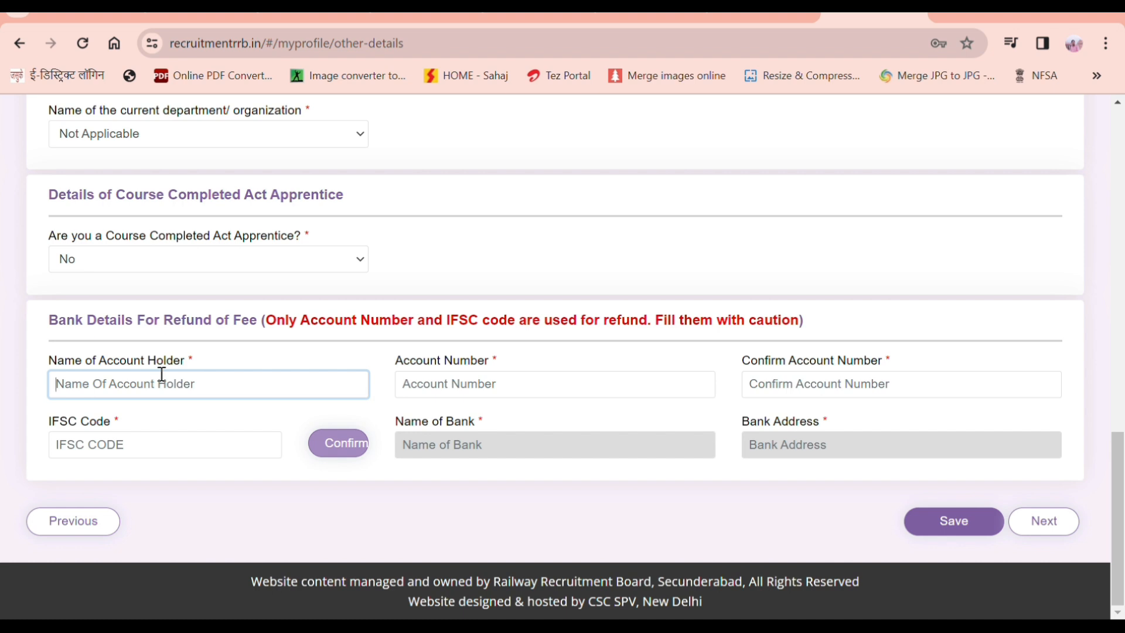
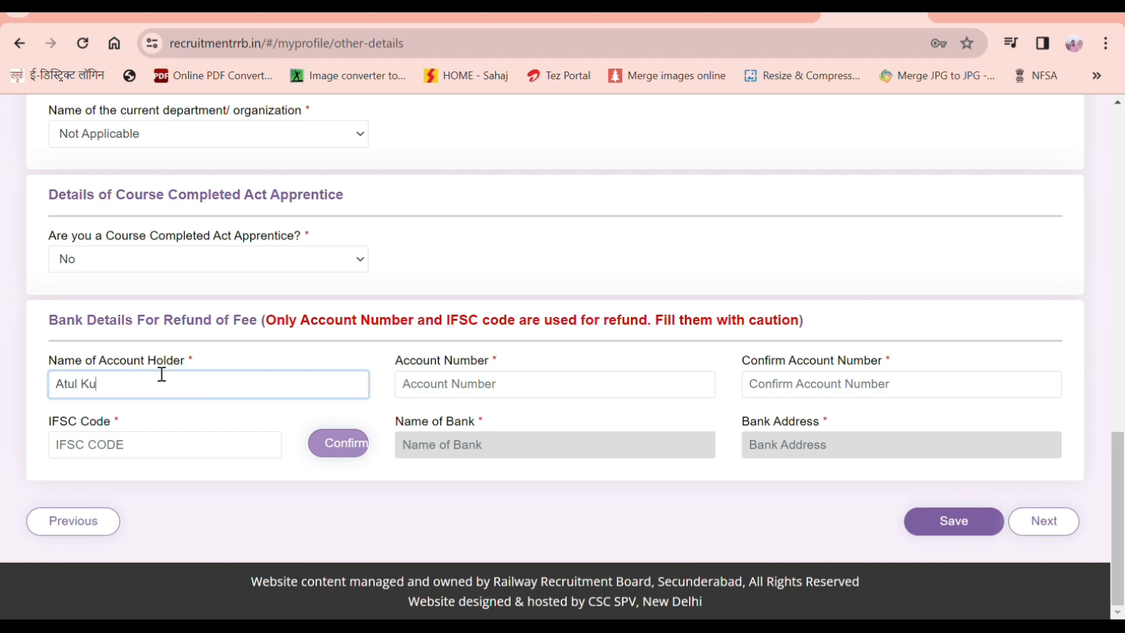
pyautogui.click(466, 384)
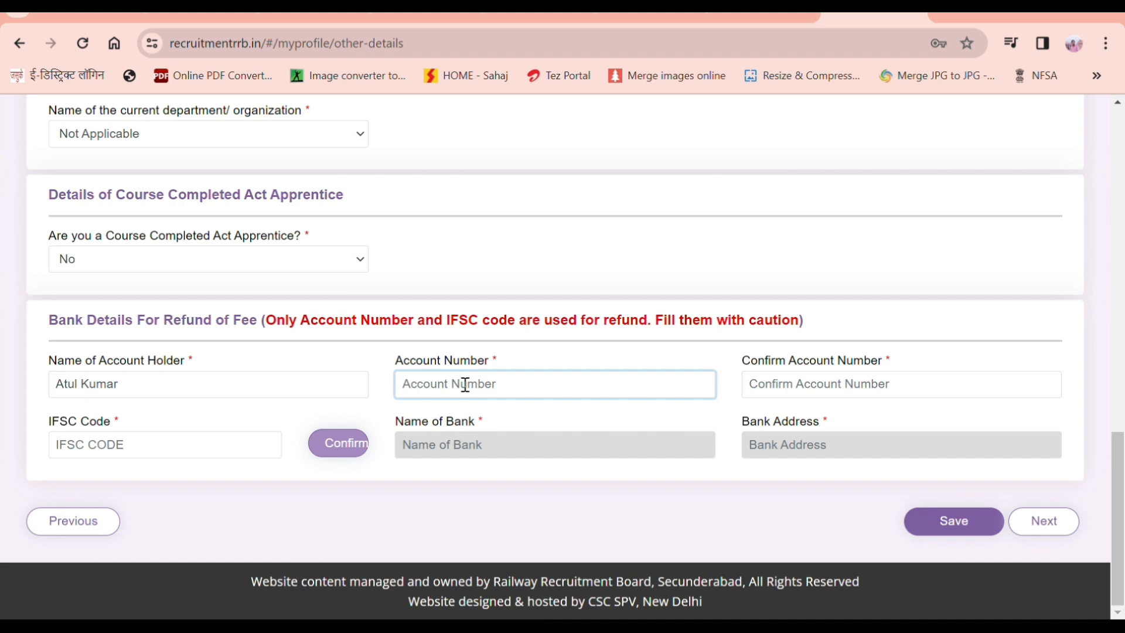
pyautogui.write('5')
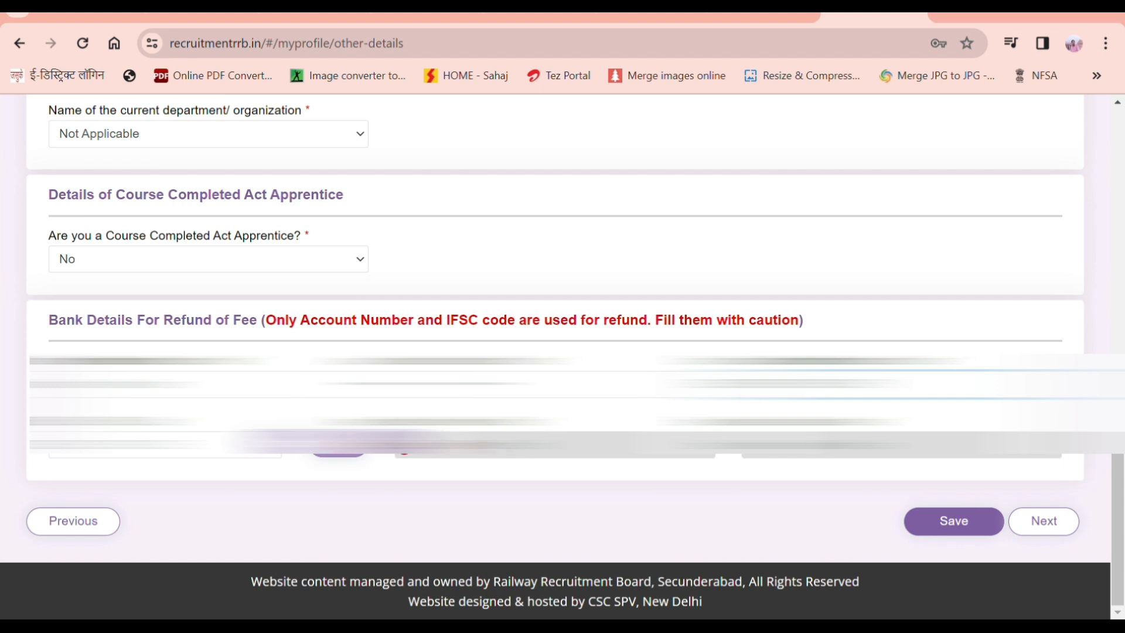
pyautogui.click(99, 447)
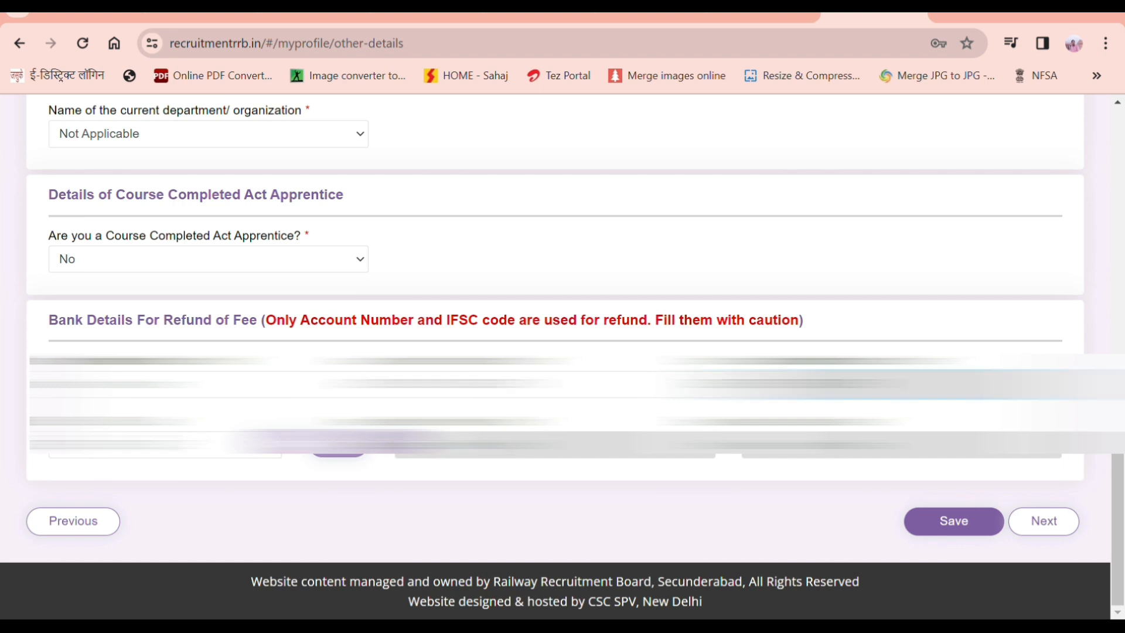
pyautogui.press('BackSpace')
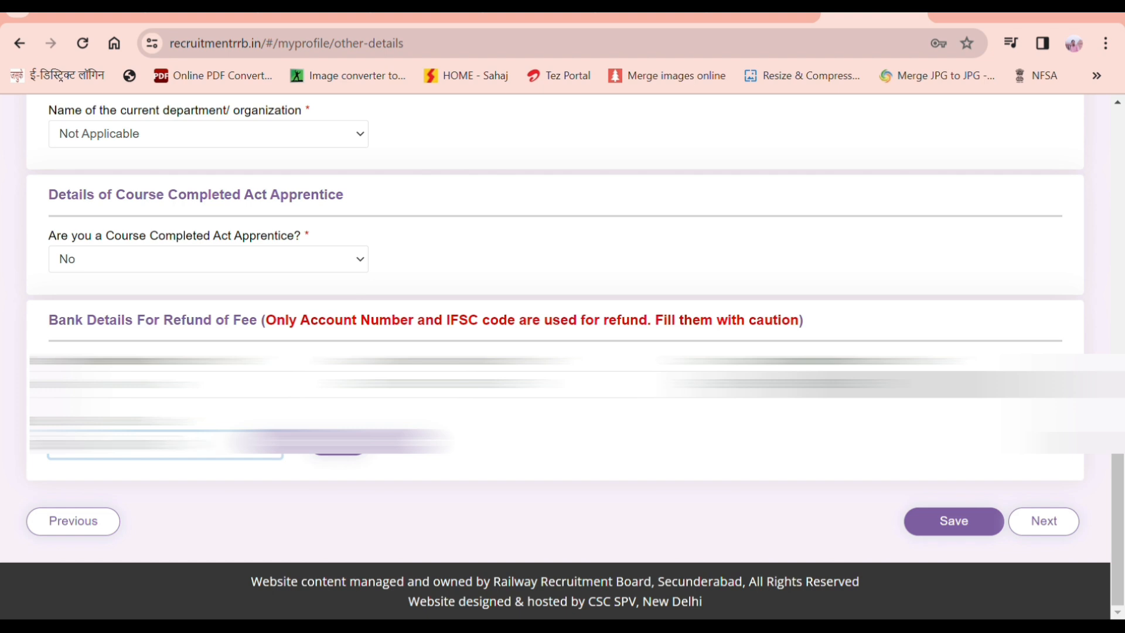
pyautogui.click(335, 444)
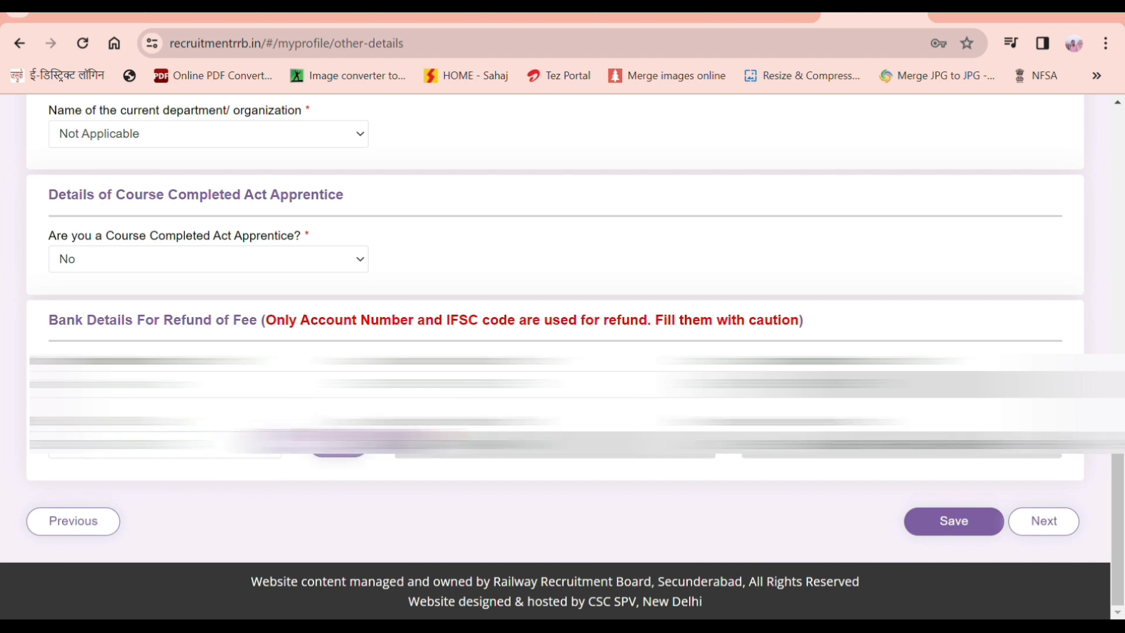
pyautogui.click(954, 526)
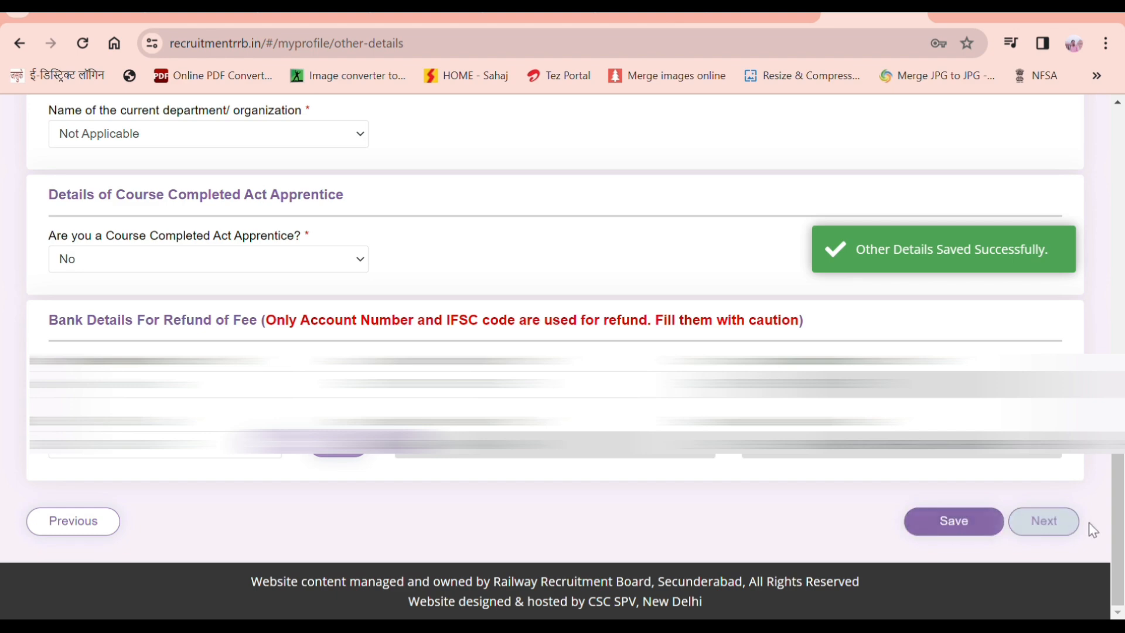
pyautogui.click(1040, 526)
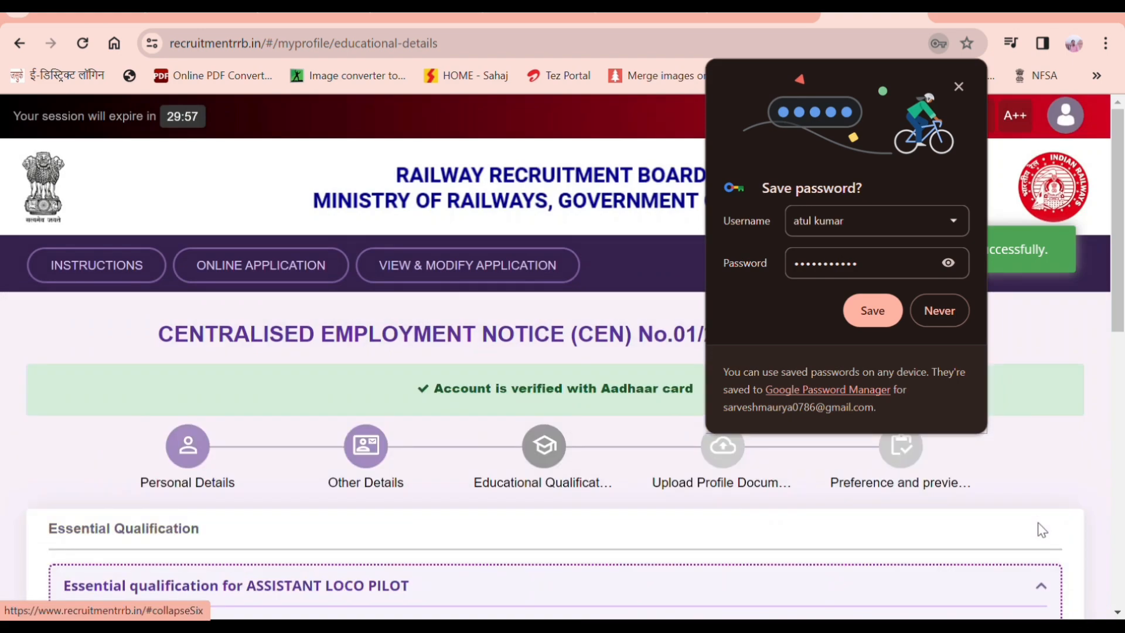
# Step: Add the Matriculation record for UTTAR PRADESH, Farrukhabad district, with its passing date and roll number
pyautogui.scroll(-6, 548, 540)
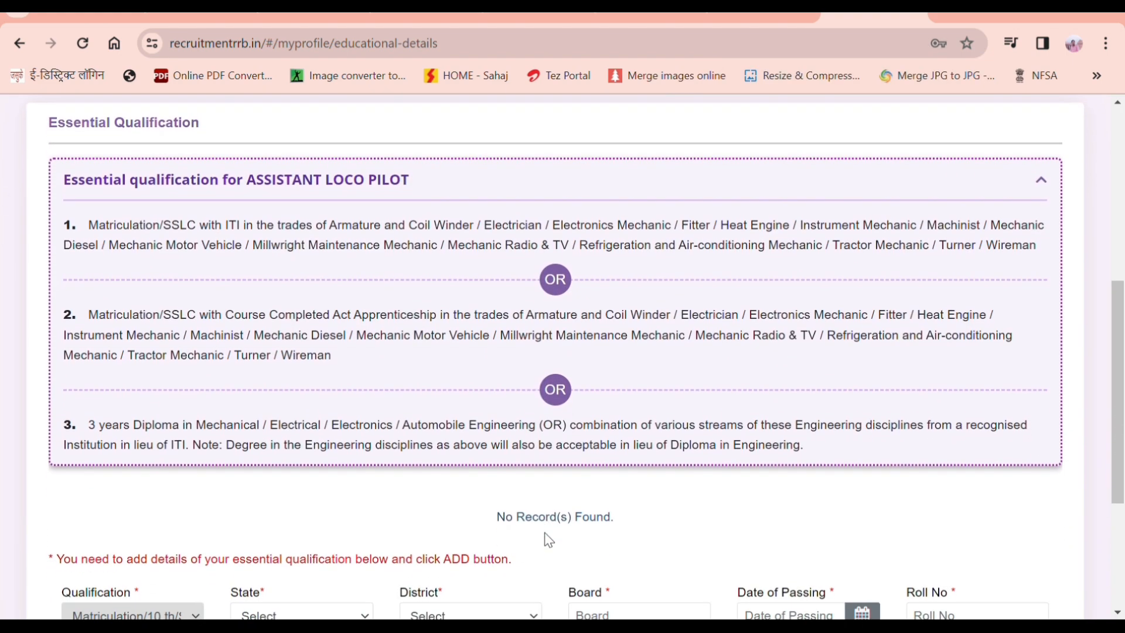
pyautogui.scroll(-3, 549, 539)
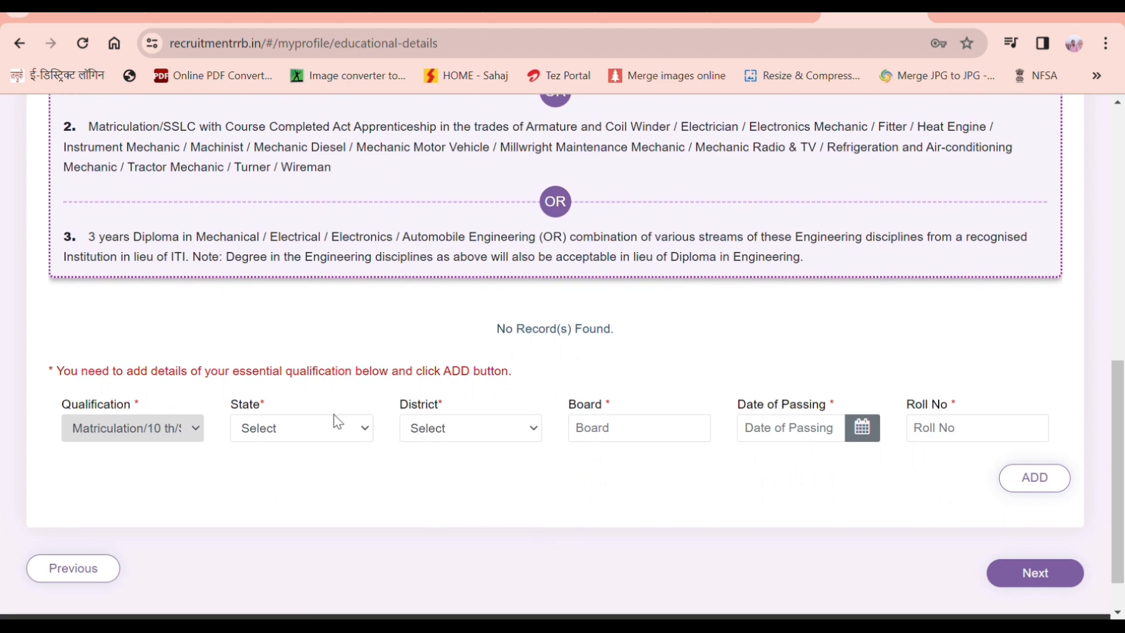
pyautogui.click(362, 434)
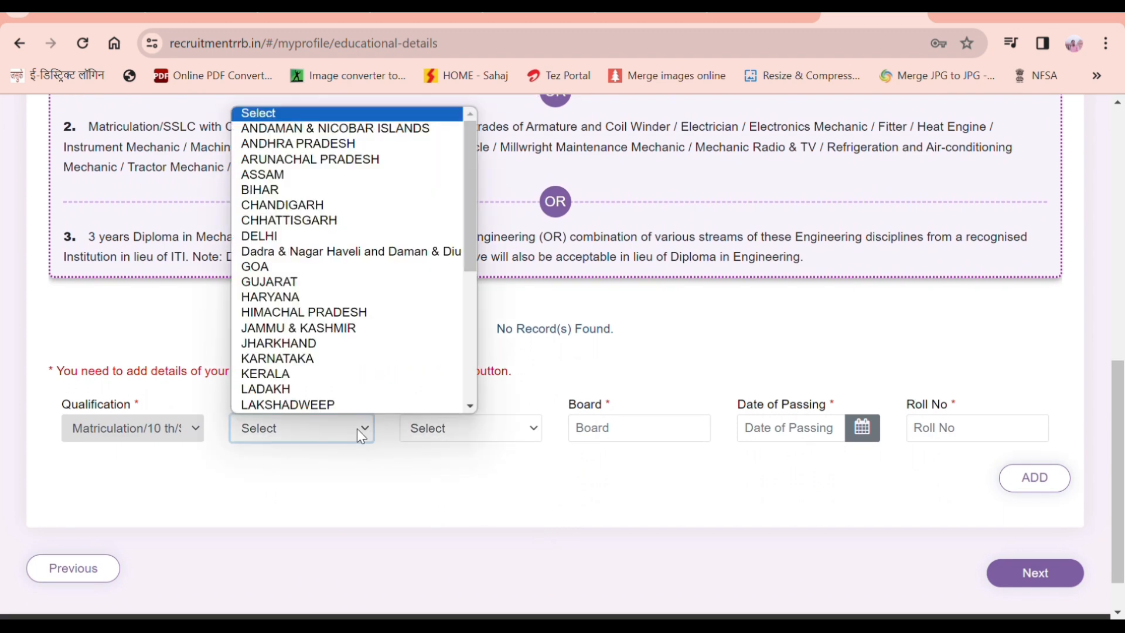
pyautogui.scroll(-5, 357, 392)
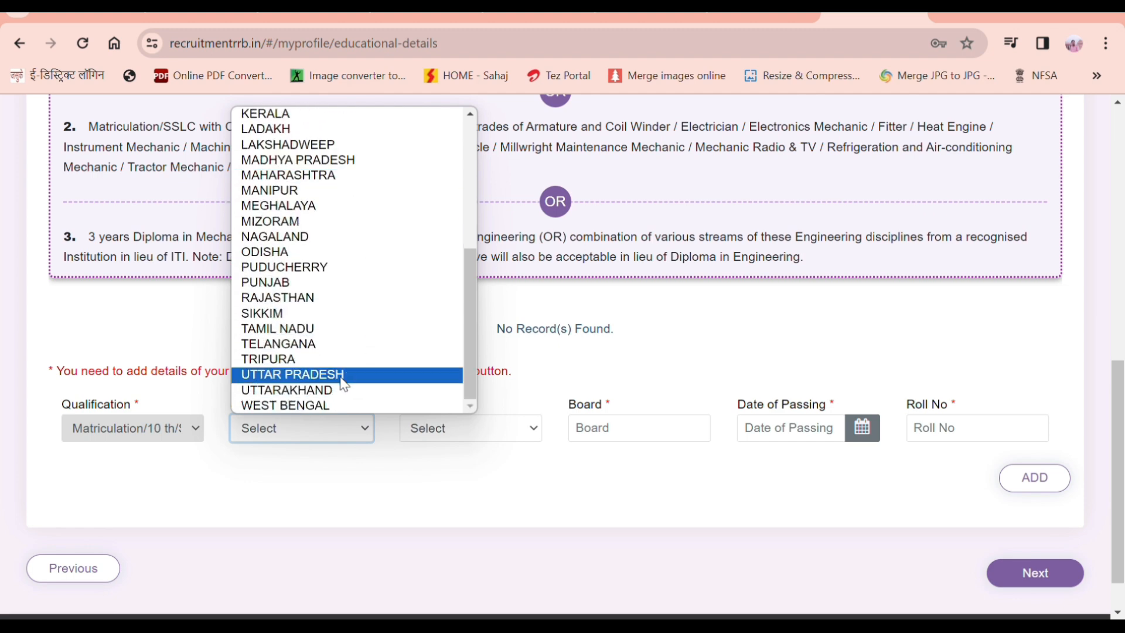
pyautogui.click(339, 373)
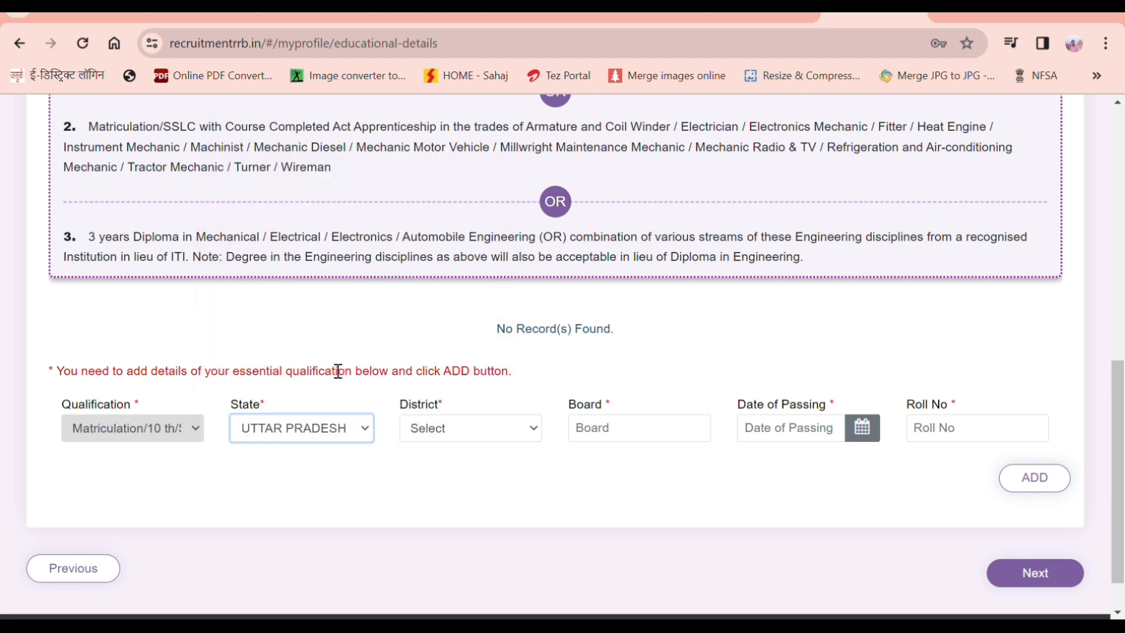
pyautogui.click(511, 434)
pyautogui.press('f')
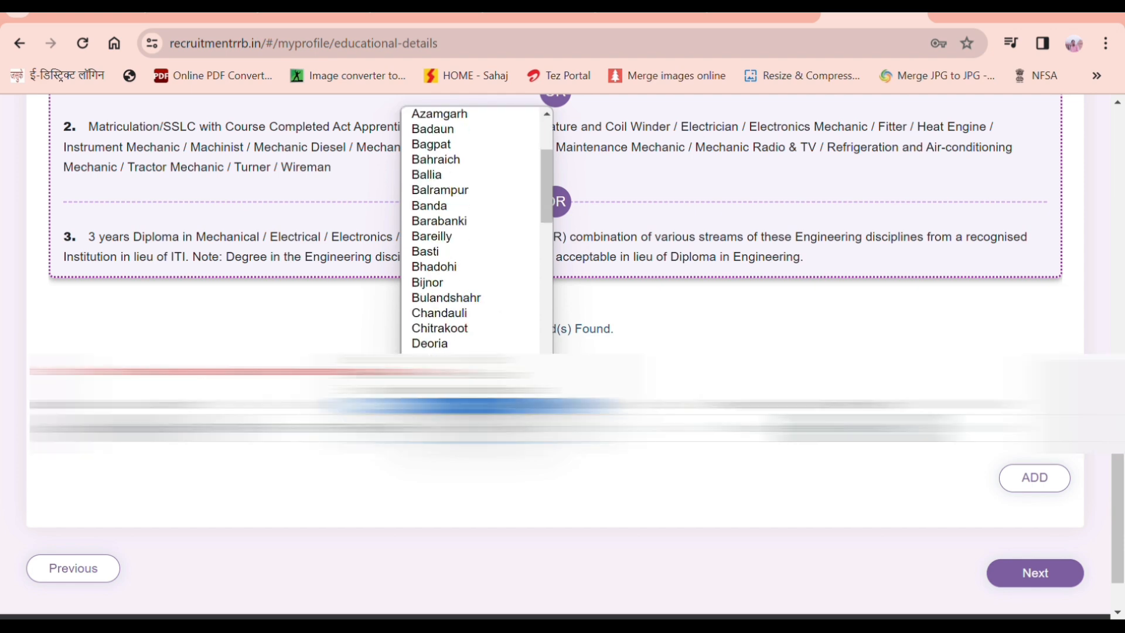
pyautogui.press('Return')
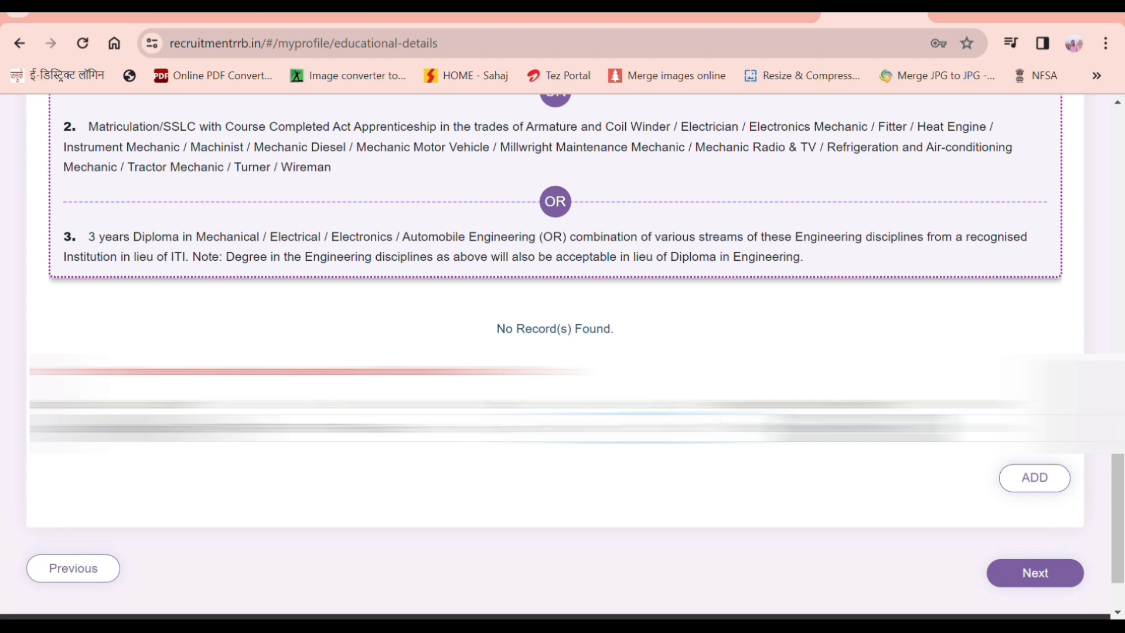
pyautogui.click(853, 429)
pyautogui.click(999, 428)
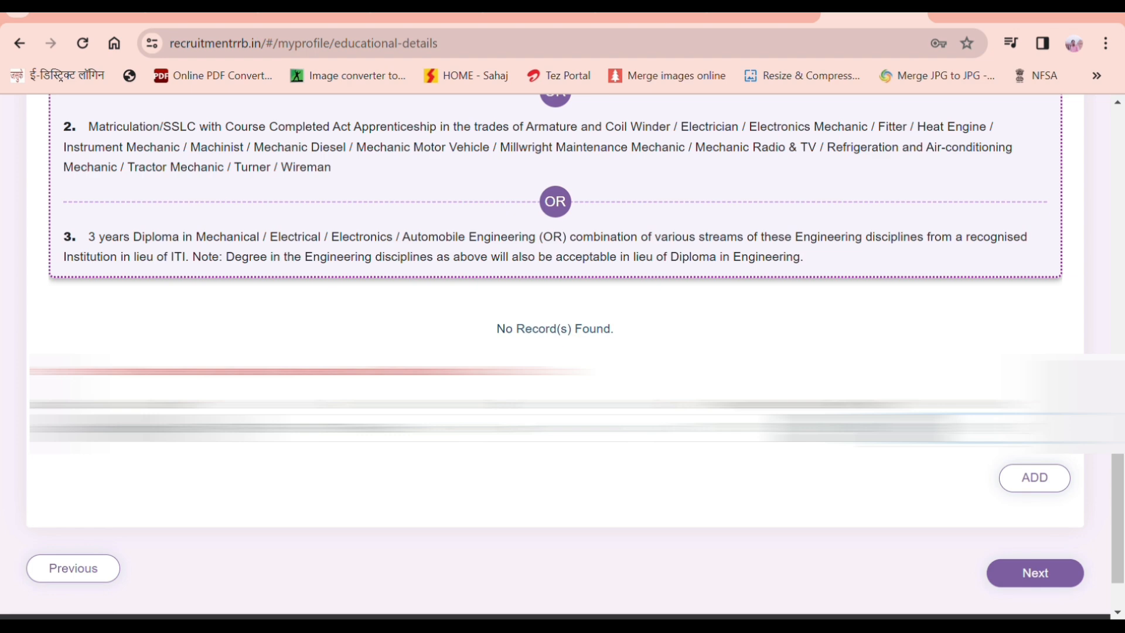
pyautogui.click(1043, 487)
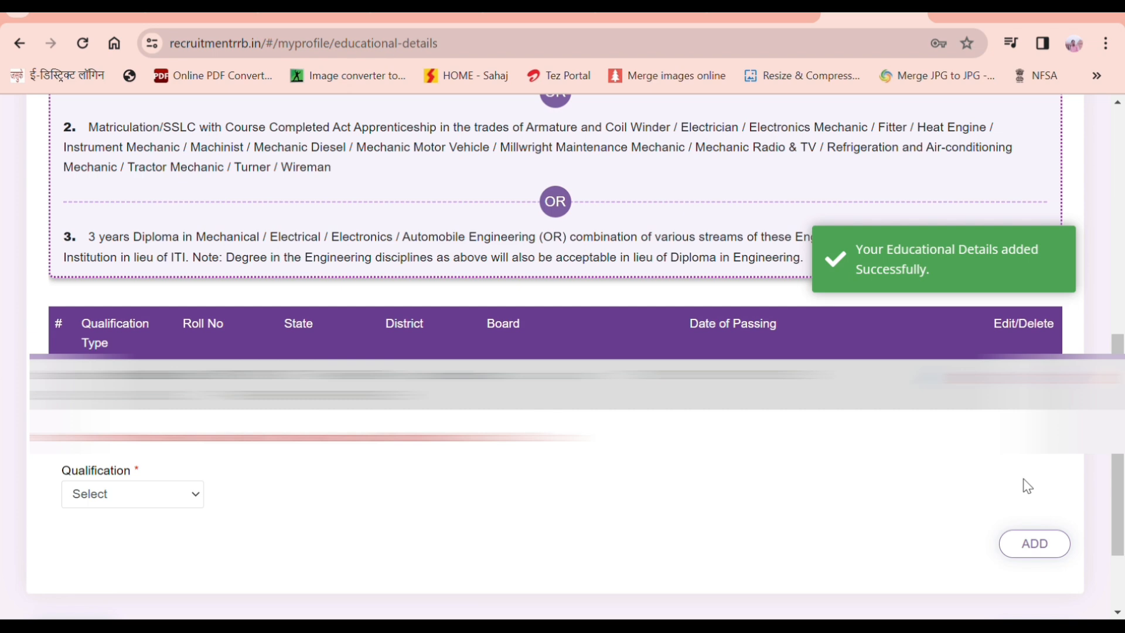
# Step: Add an ITI qualification record below the Matriculation entry
pyautogui.click(195, 498)
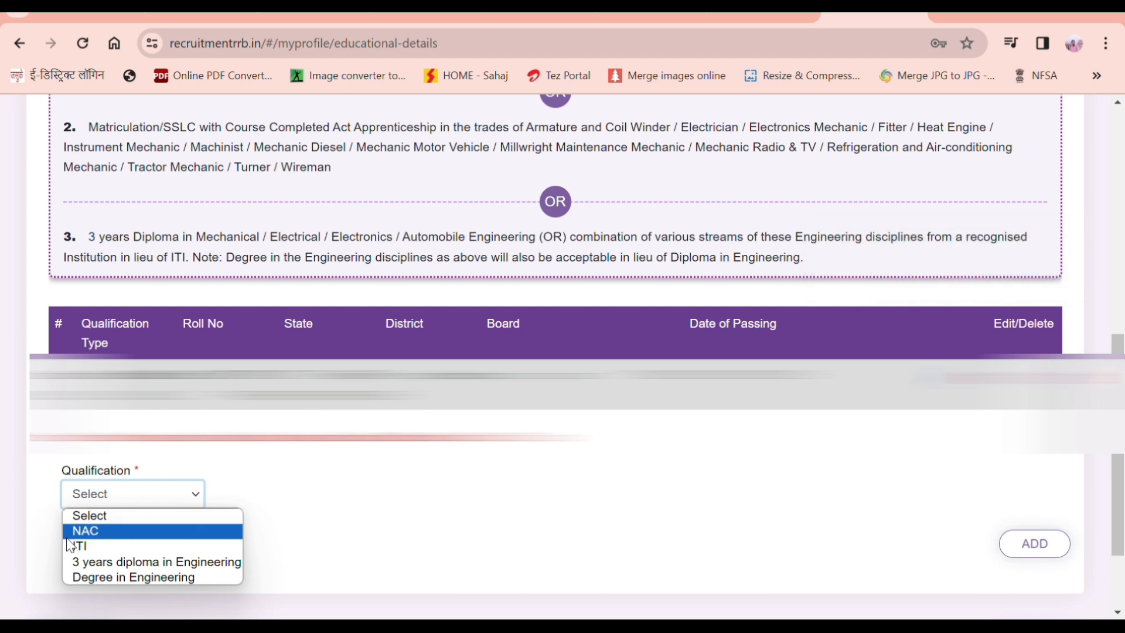
pyautogui.click(80, 548)
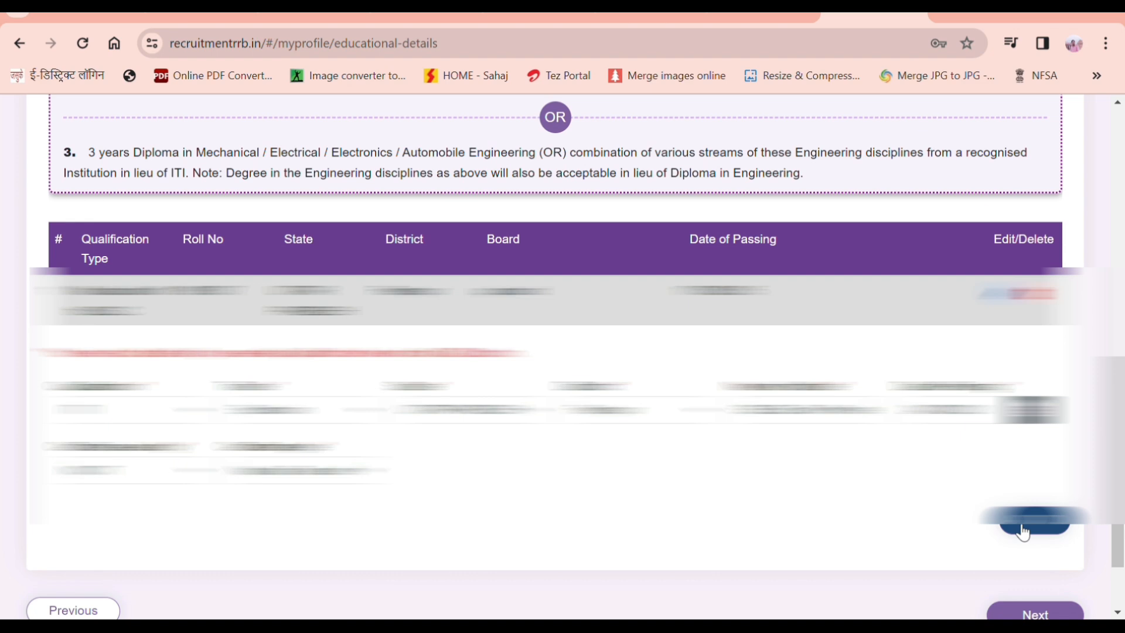
pyautogui.click(1025, 533)
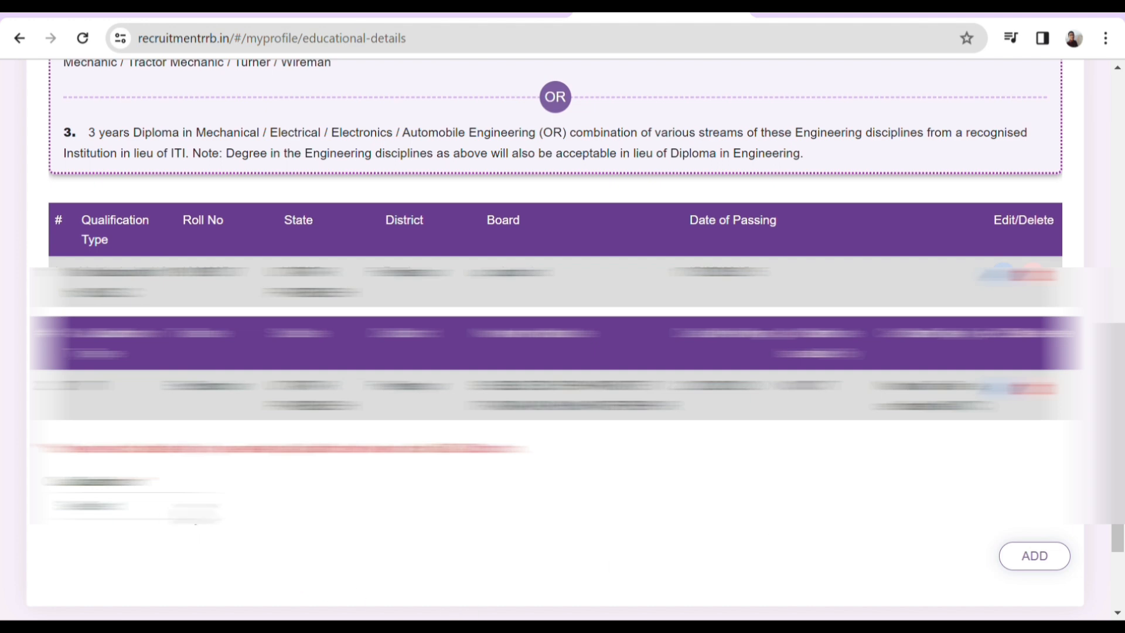
pyautogui.click(201, 521)
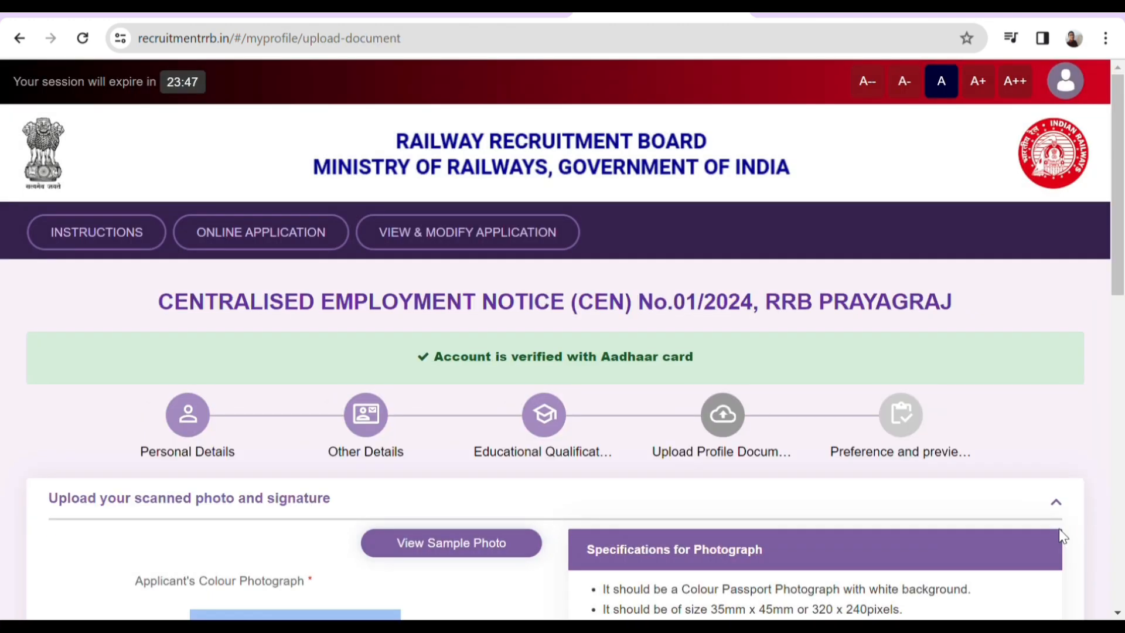
# Step: Save the uploaded photograph and signature and continue to the Preference and preview step
pyautogui.scroll(-5, 1059, 537)
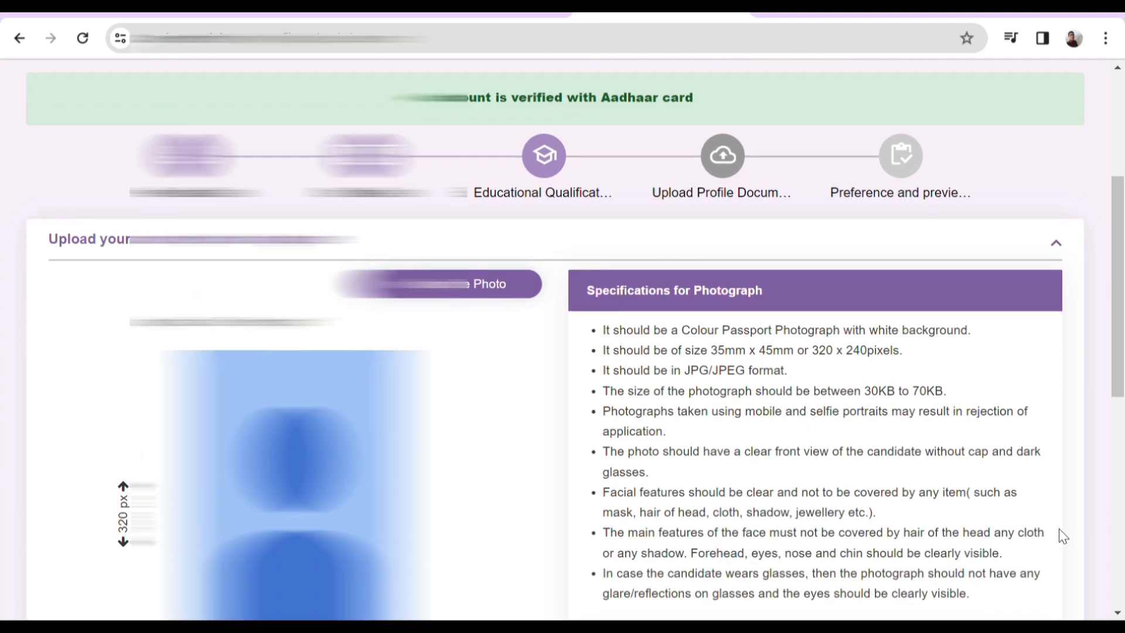
pyautogui.click(905, 520)
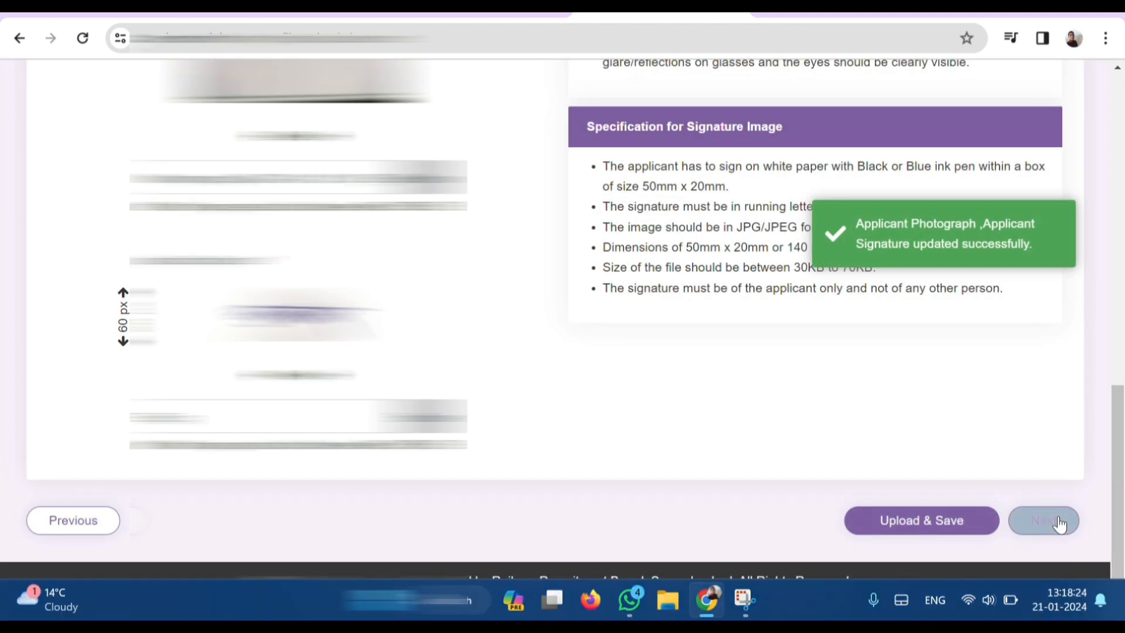
pyautogui.click(1047, 528)
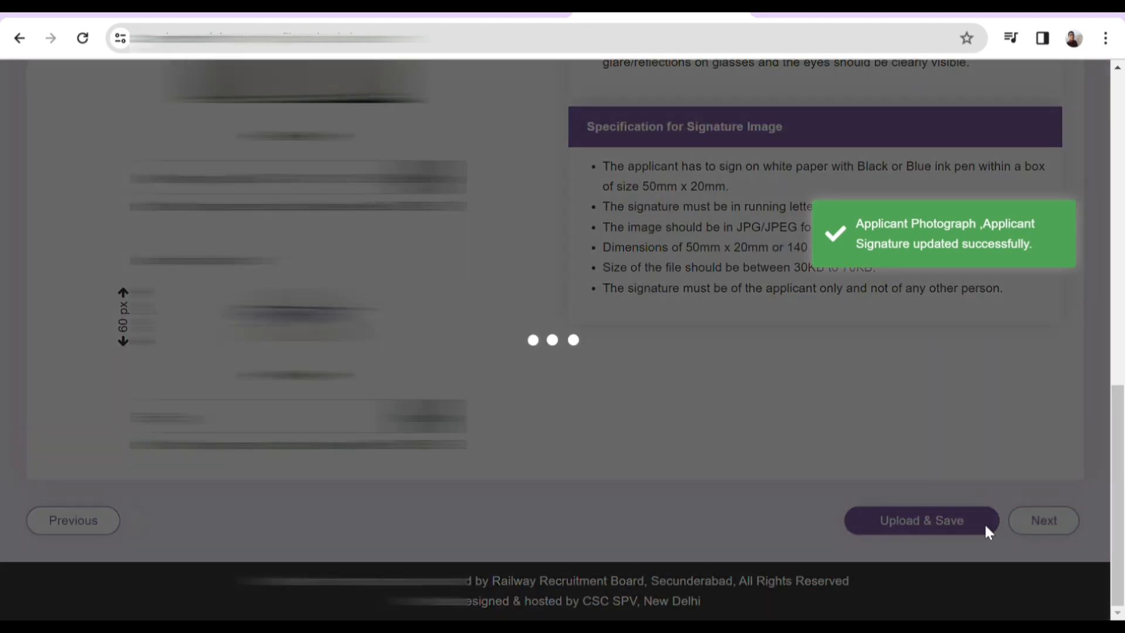
pyautogui.scroll(9, 741, 449)
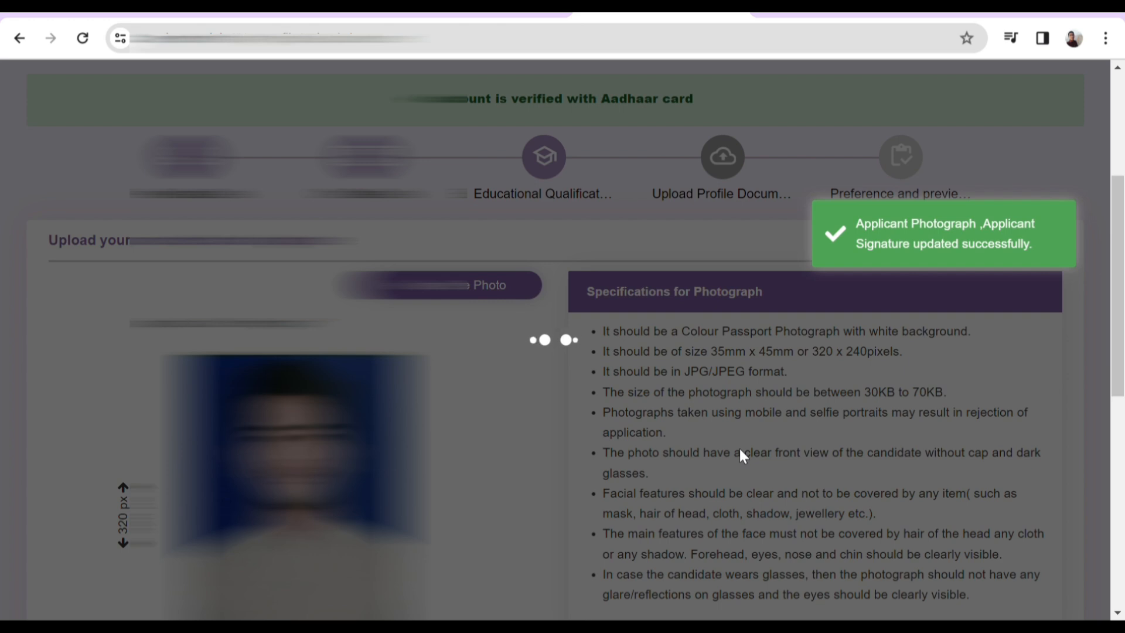
pyautogui.press('XF86MonBrightnessUp')
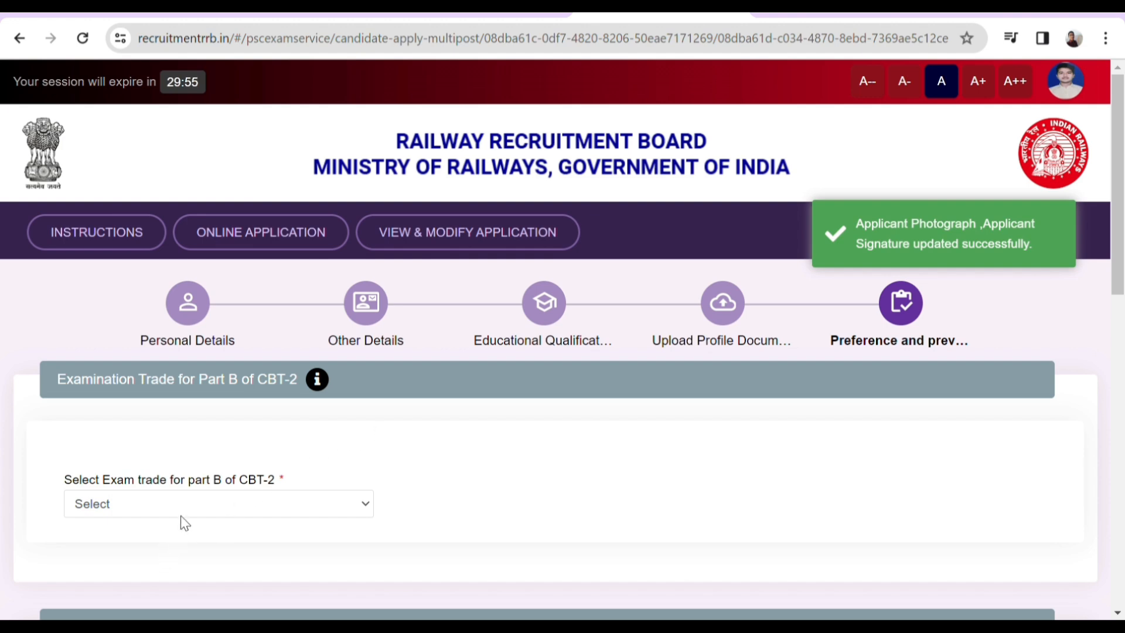
pyautogui.click(180, 514)
# Step: Choose Electrician as the Part B exam trade
pyautogui.click(139, 551)
pyautogui.click(151, 502)
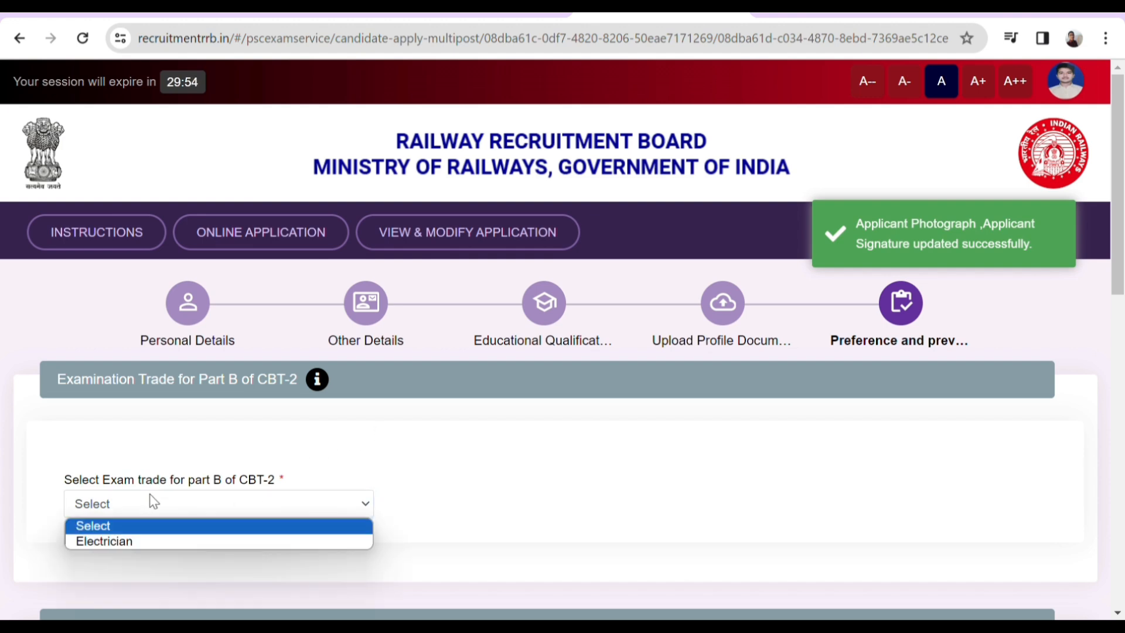
pyautogui.click(139, 540)
# Step: Accept the eligibility declaration further down the preference page
pyautogui.scroll(-1, 195, 463)
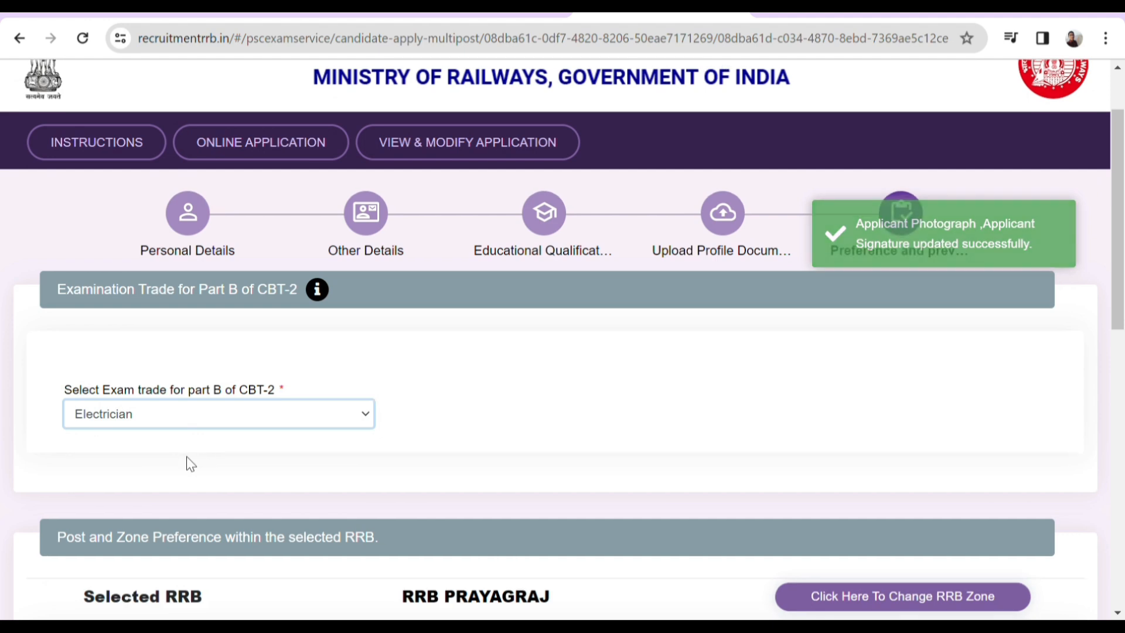
pyautogui.scroll(-4, 188, 457)
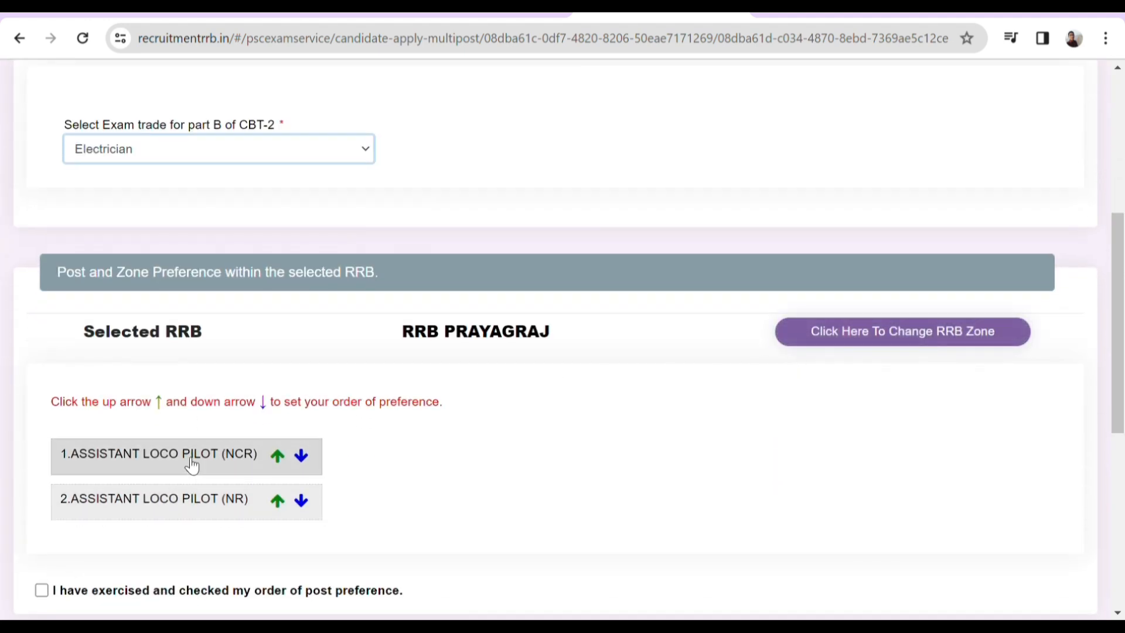
pyautogui.scroll(-3, 192, 466)
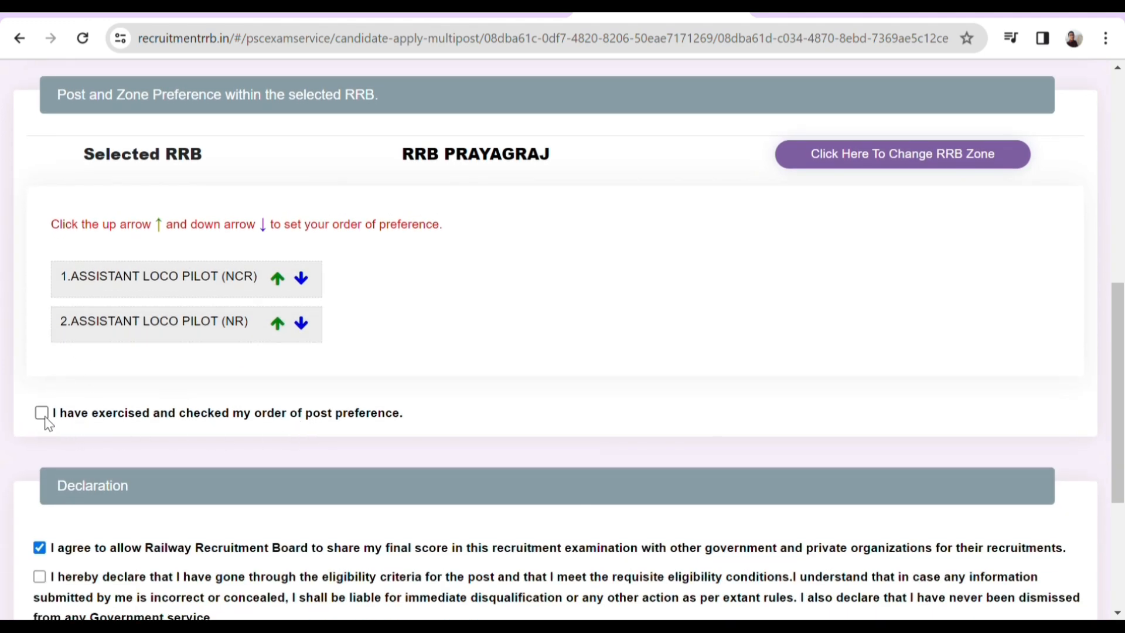
pyautogui.scroll(-3, 440, 409)
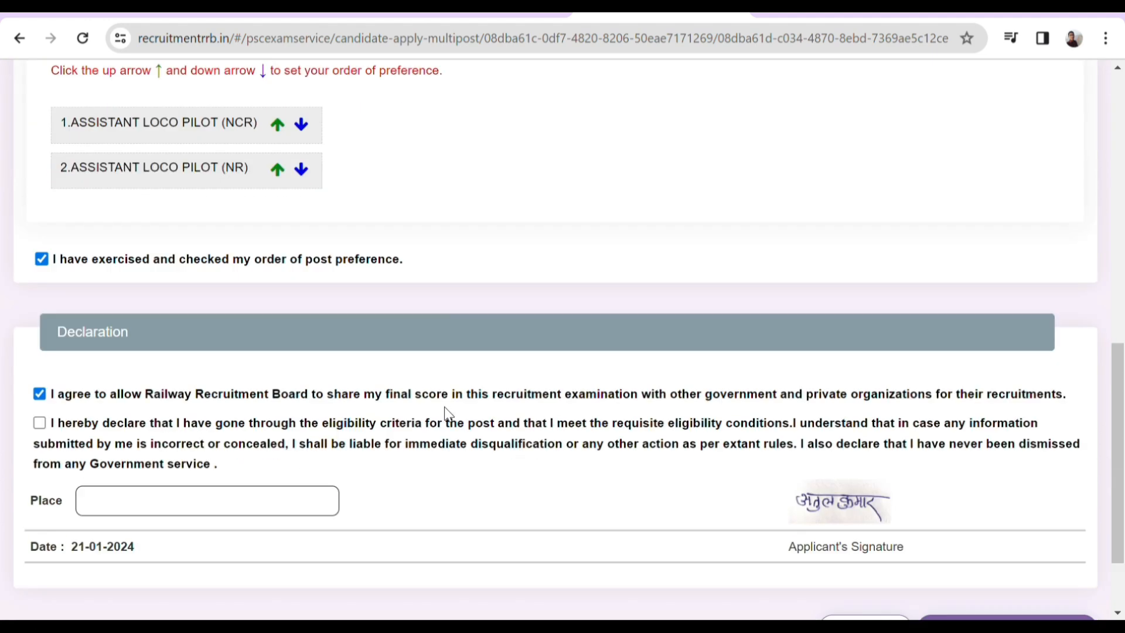
pyautogui.click(38, 404)
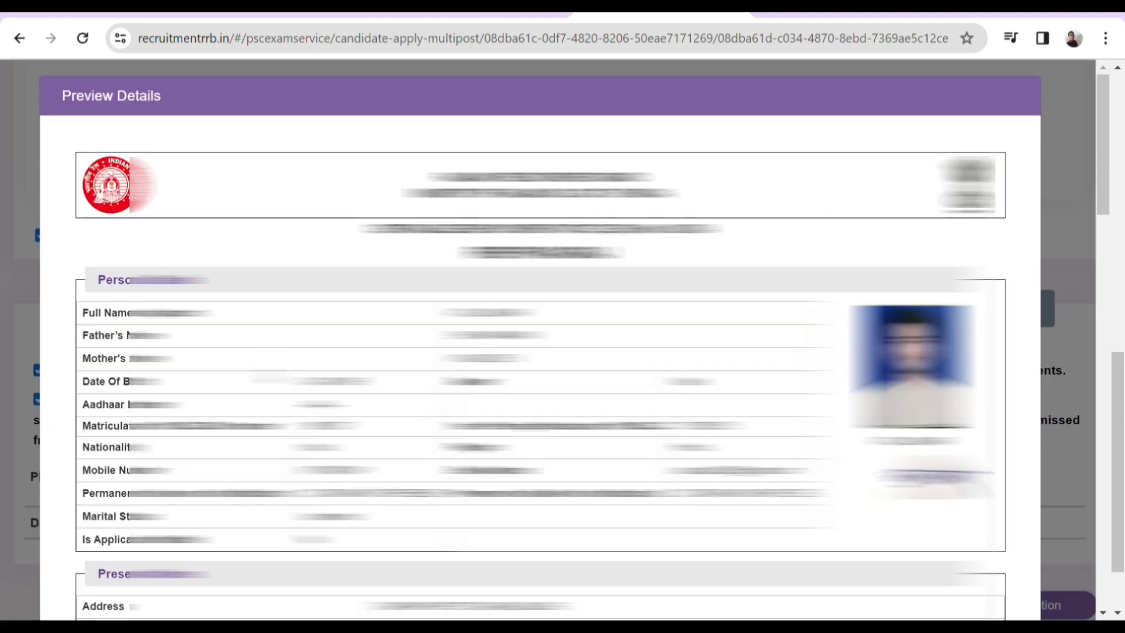
pyautogui.scroll(-1, 268, 376)
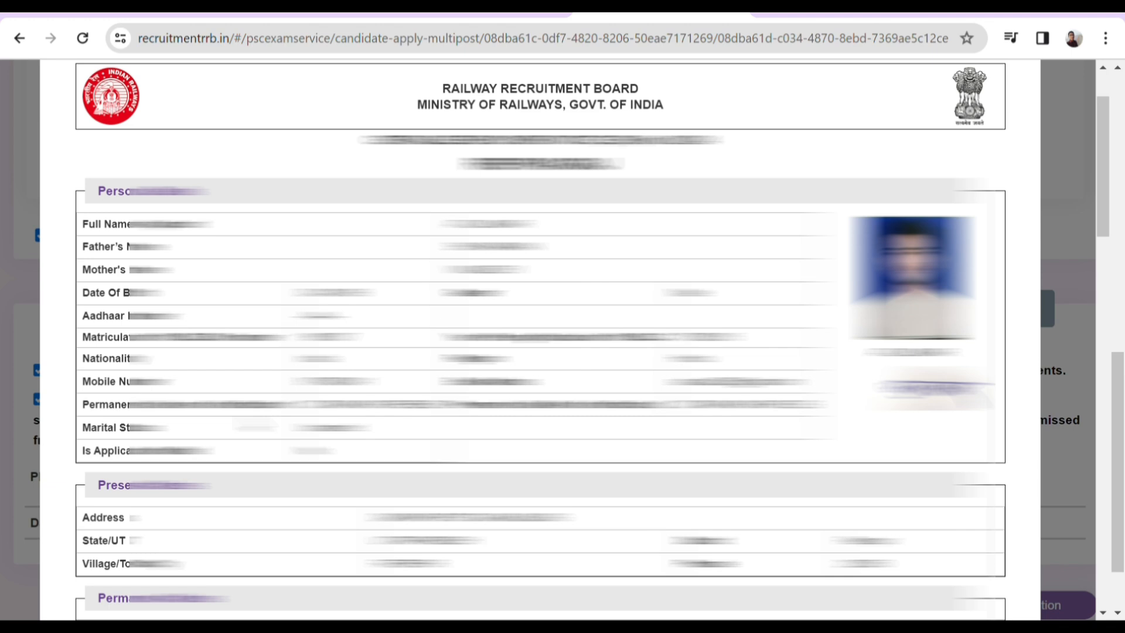
# Step: Review the full application preview, then Final Submit and confirm that no later corrections are allowed
pyautogui.scroll(-2, 539, 340)
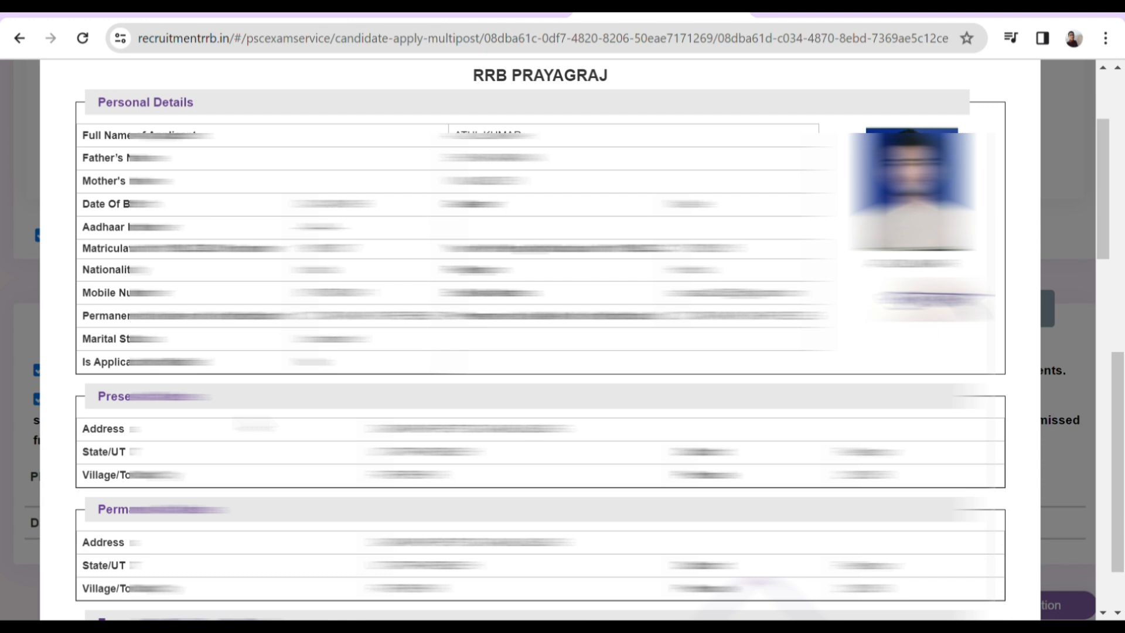
pyautogui.scroll(-10, 539, 340)
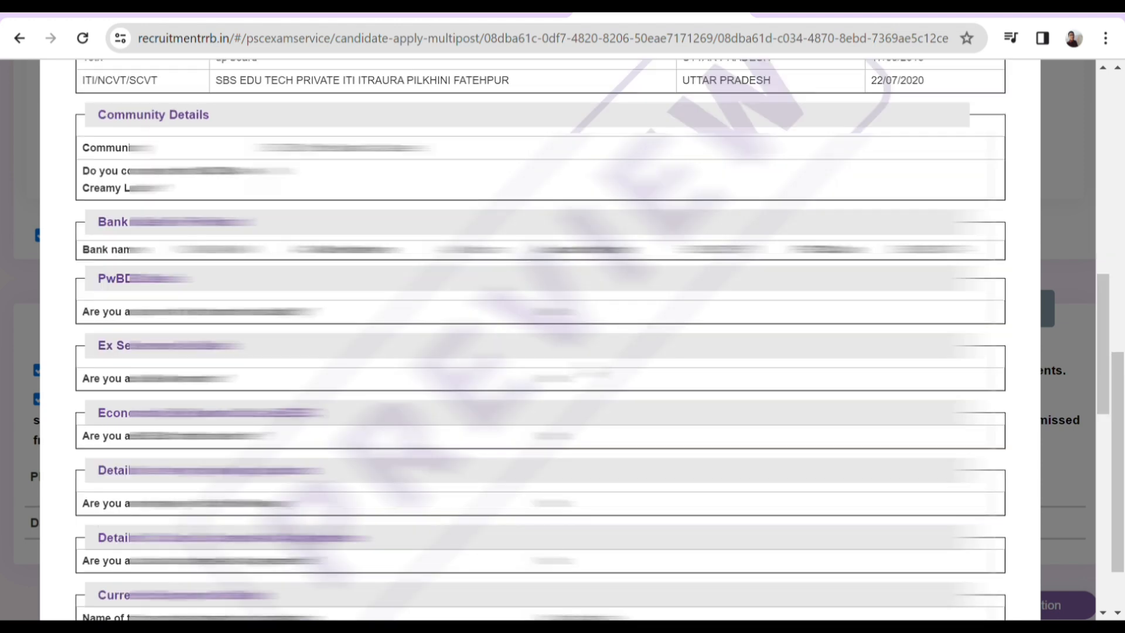
pyautogui.scroll(-12, 539, 340)
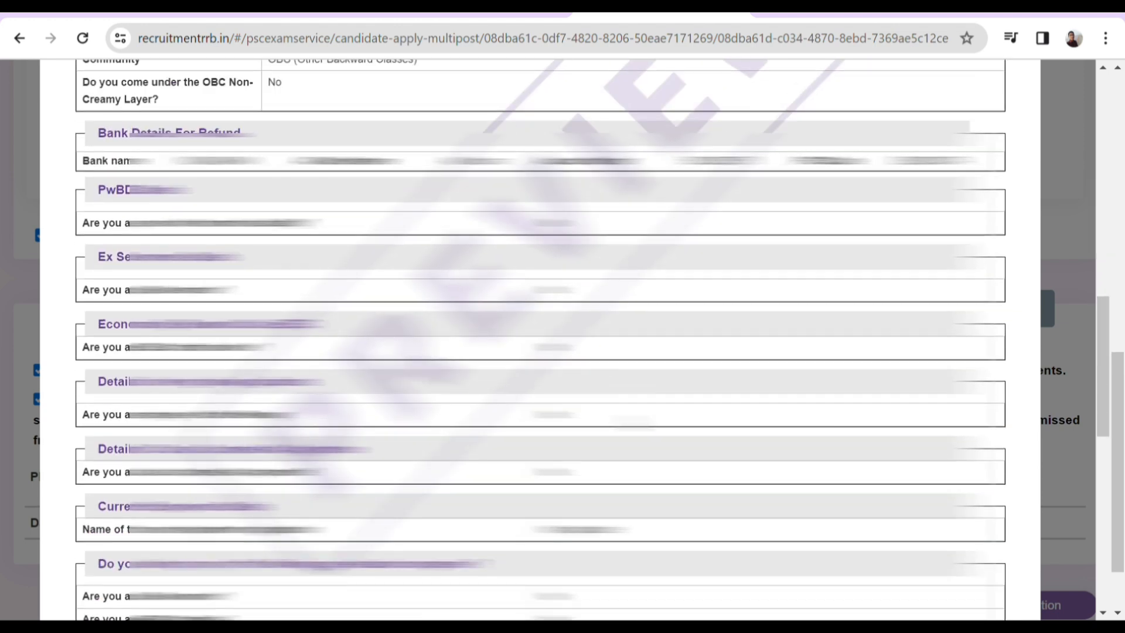
pyautogui.scroll(-3, 539, 340)
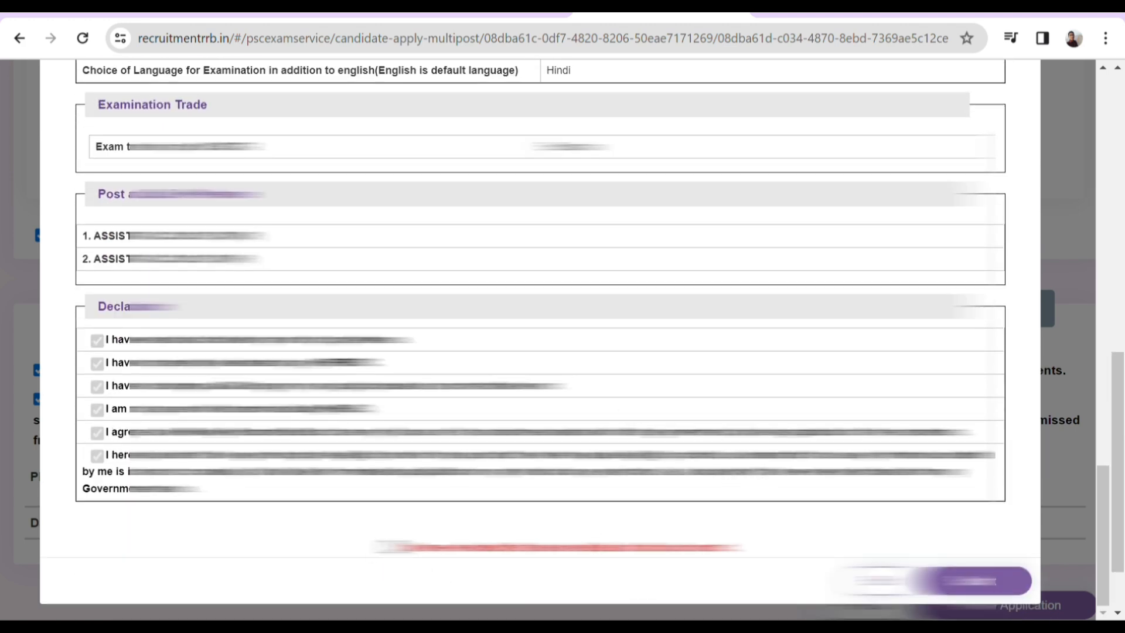
pyautogui.click(958, 579)
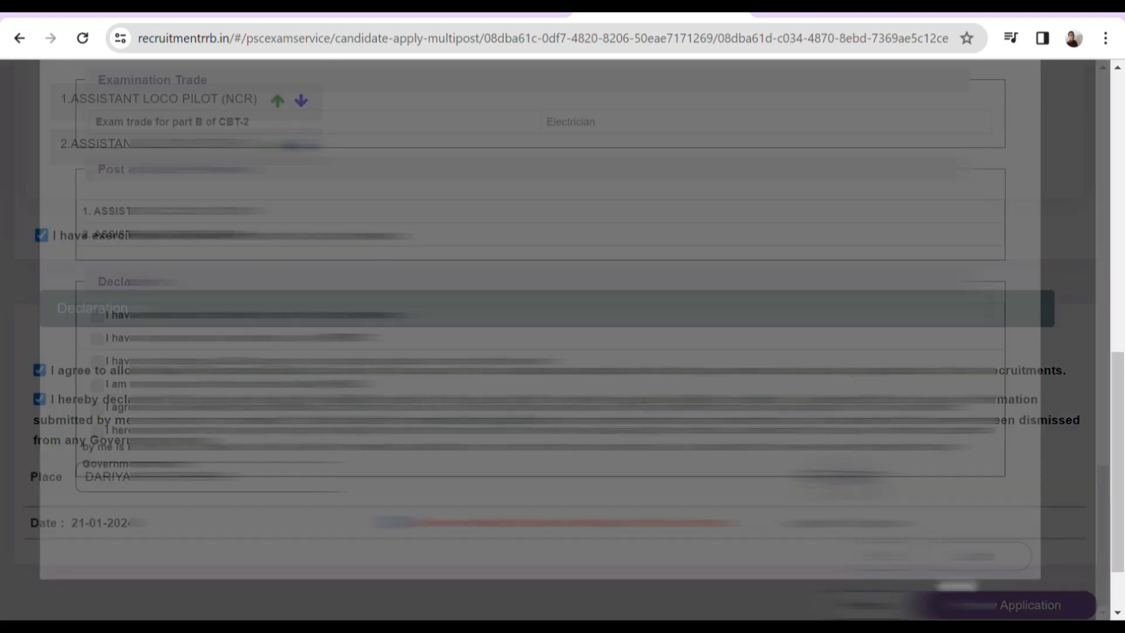
pyautogui.click(562, 228)
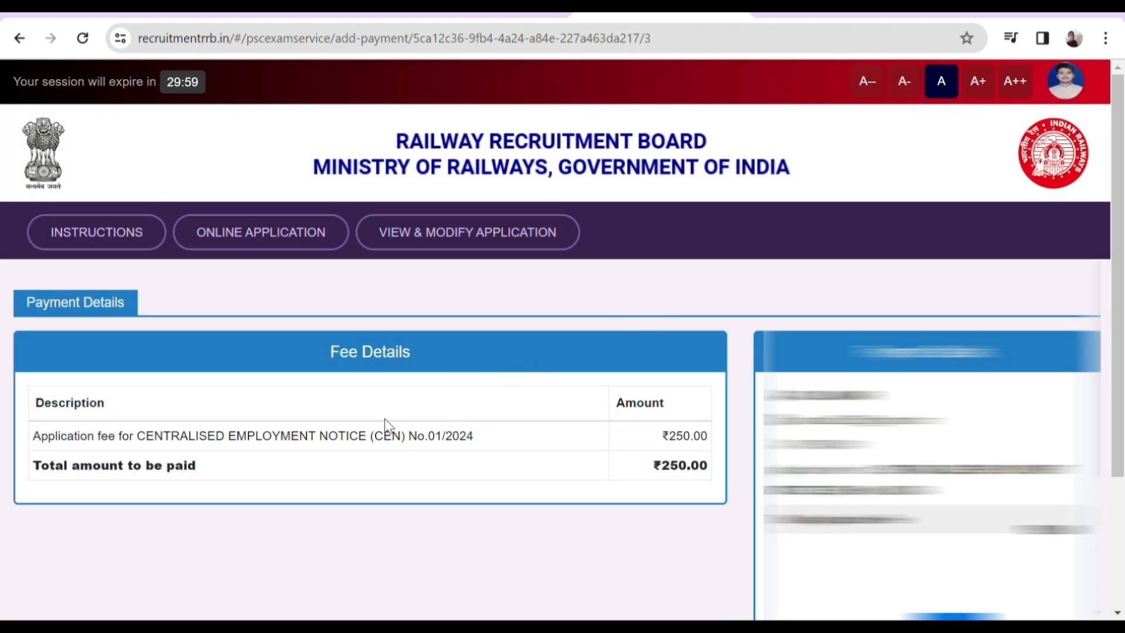
# Step: Scroll down the ₹250.00 Payment Details page to reach the pay button
pyautogui.scroll(-2, 334, 423)
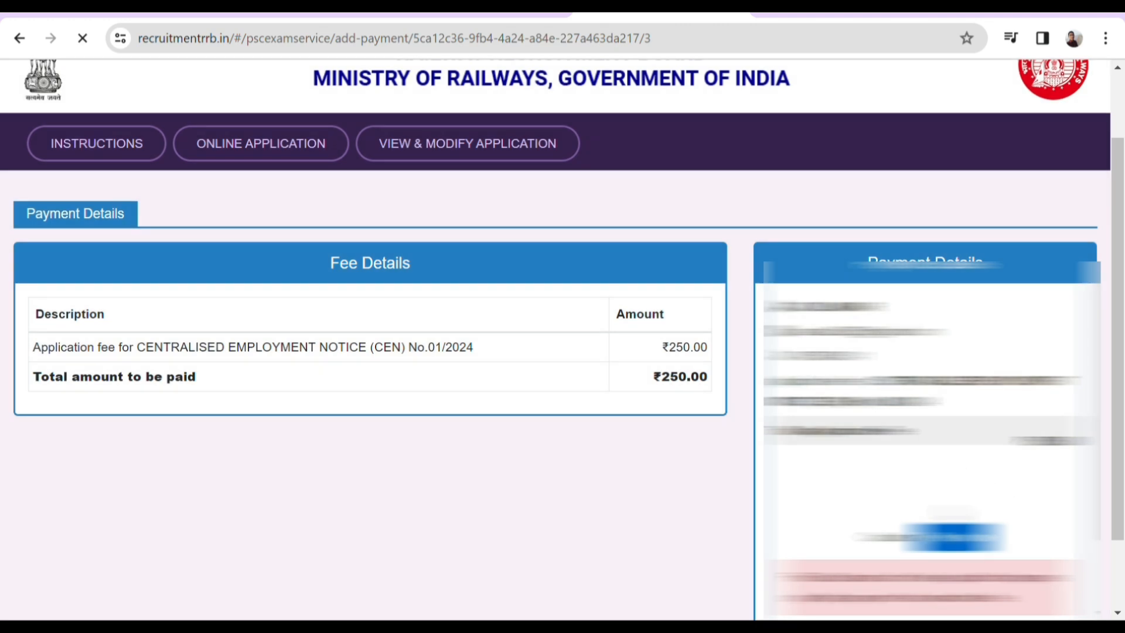
pyautogui.scroll(-3, 563, 339)
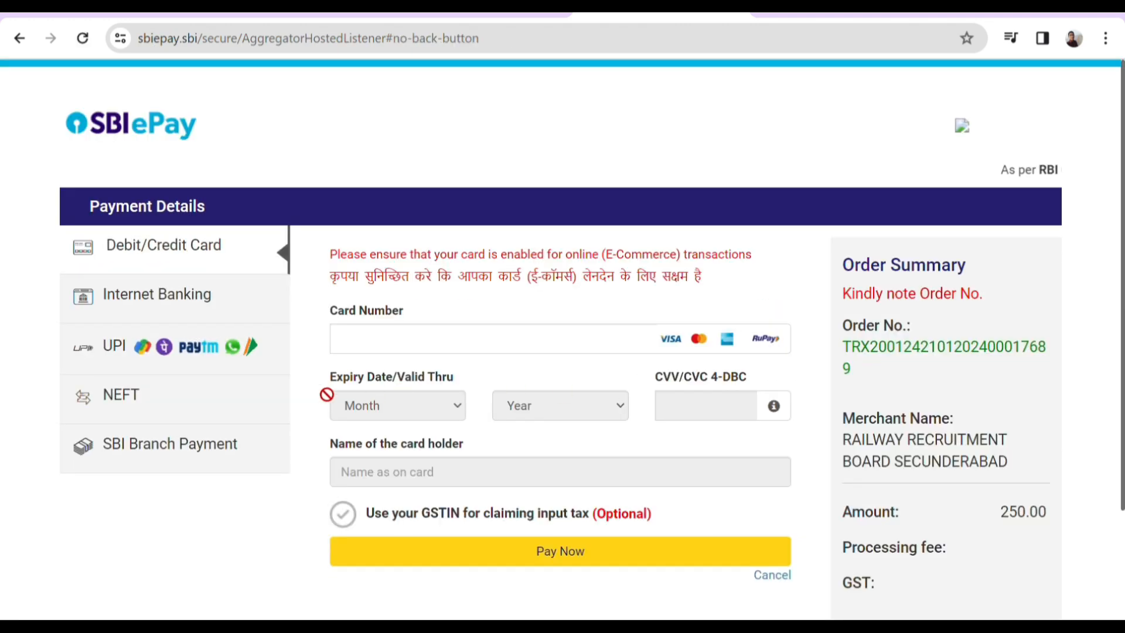
# Step: Pay the ₹250.00 fee by UPI using the UPI QR option
pyautogui.click(142, 351)
pyautogui.click(467, 297)
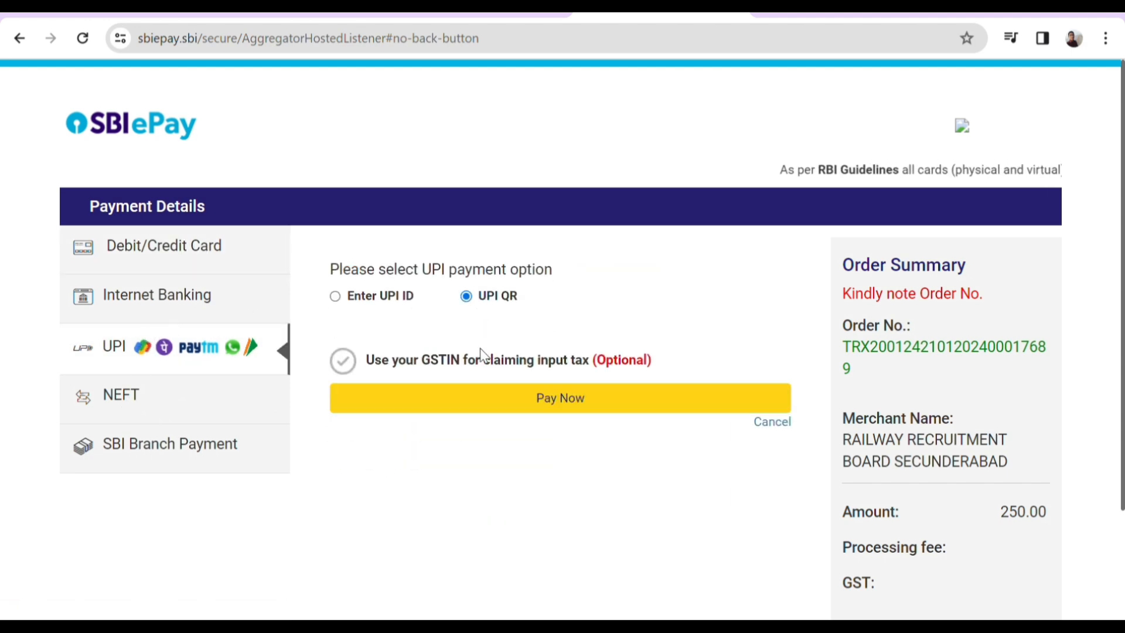
pyautogui.click(642, 397)
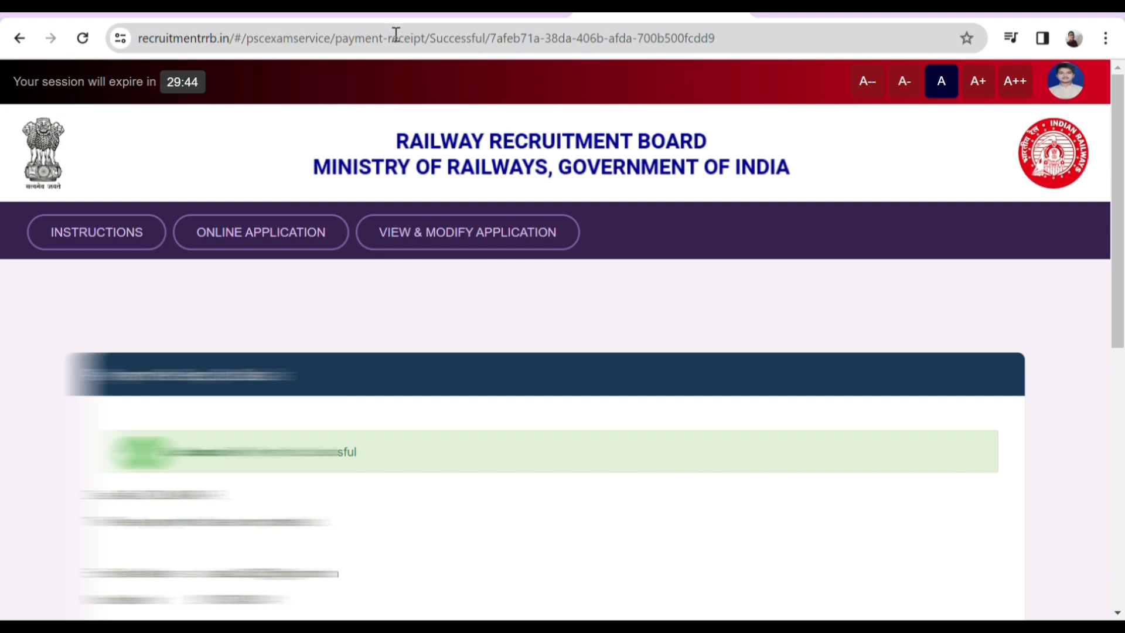
# Step: Review the successful fee payment receipt and print it
pyautogui.scroll(-2, 408, 128)
pyautogui.scroll(-5, 409, 128)
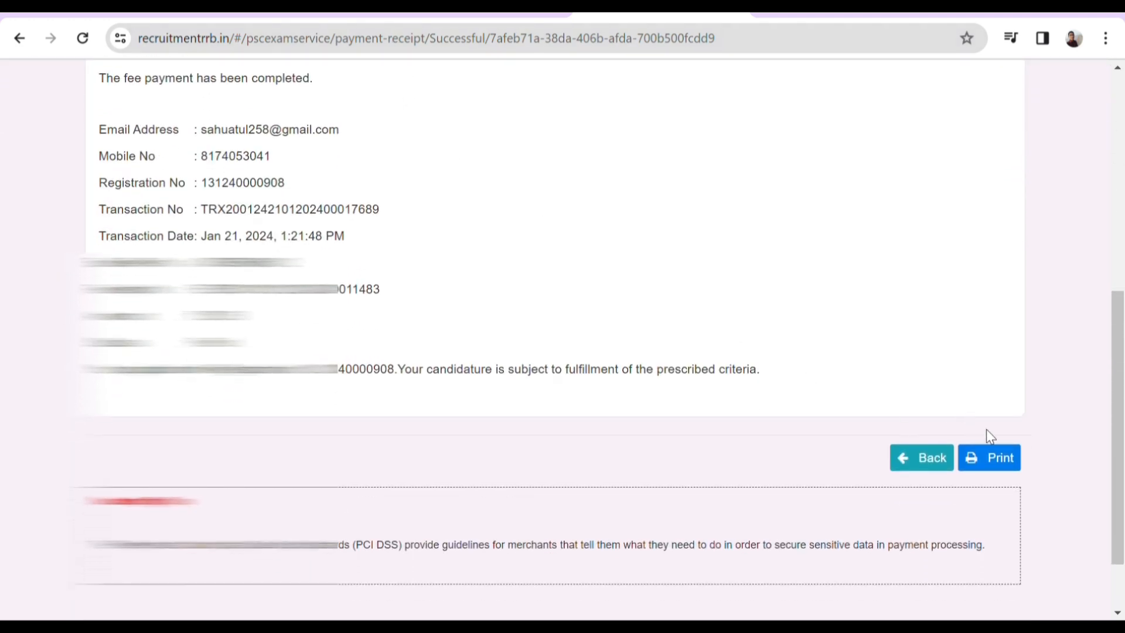
pyautogui.click(997, 460)
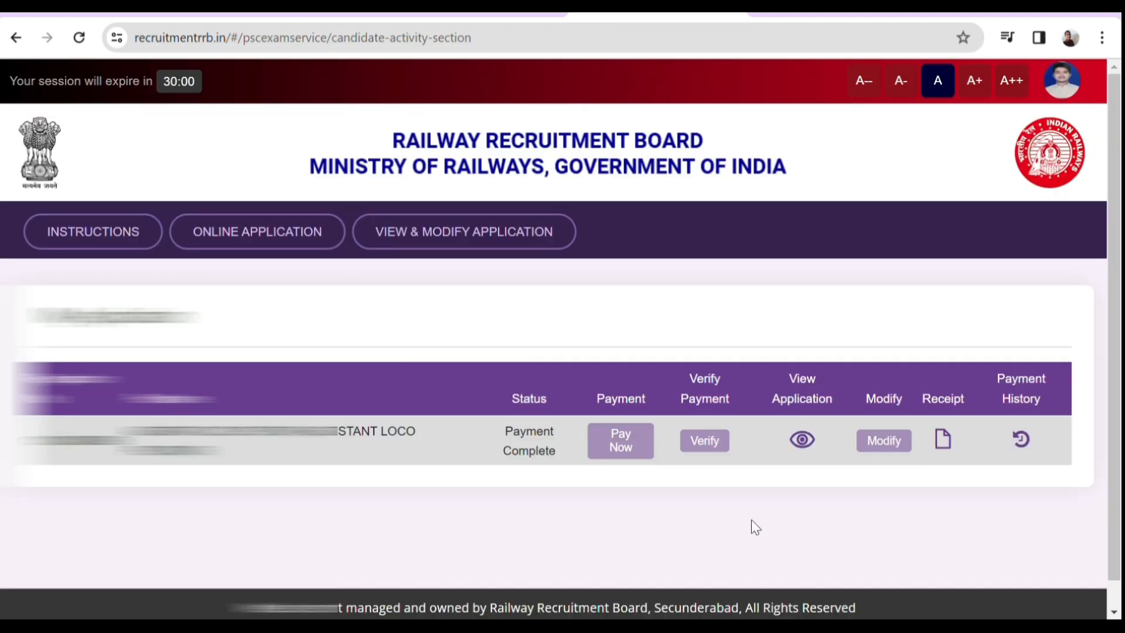
pyautogui.scroll(-1, 763, 537)
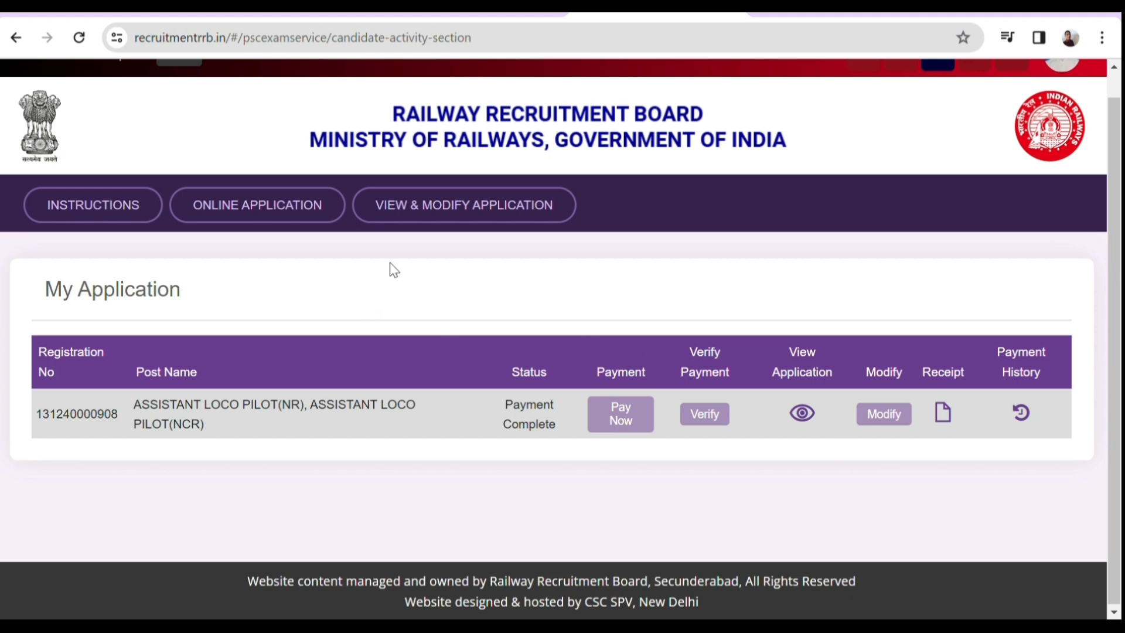
pyautogui.click(438, 203)
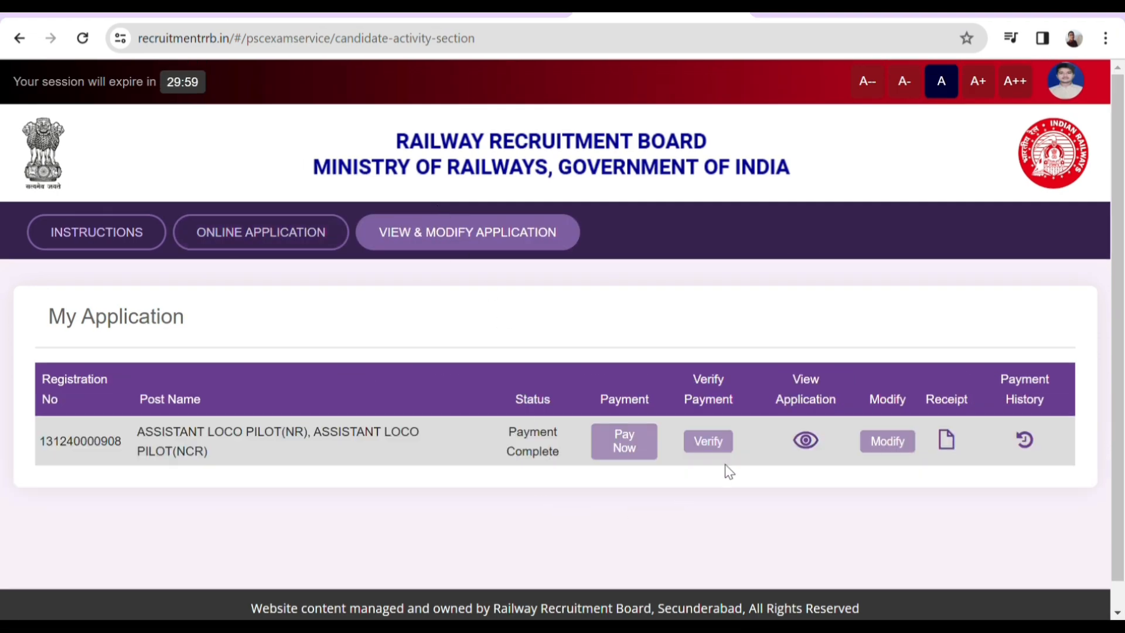
# Step: Open the submitted application from the View Application eye icon and scroll through every section
pyautogui.click(806, 440)
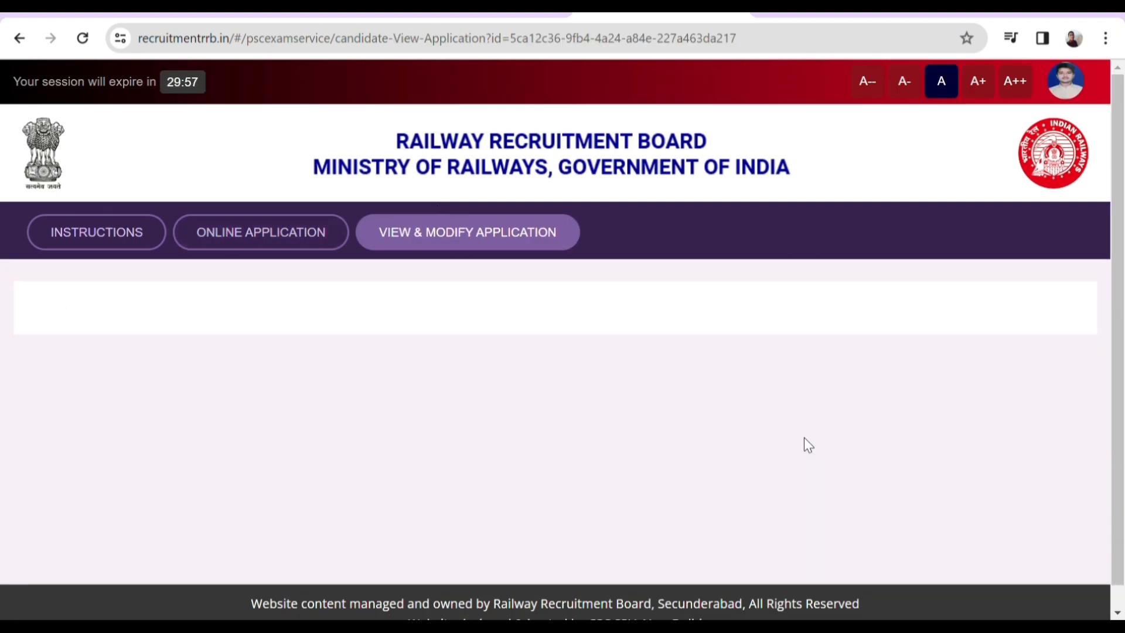
pyautogui.scroll(-4, 806, 443)
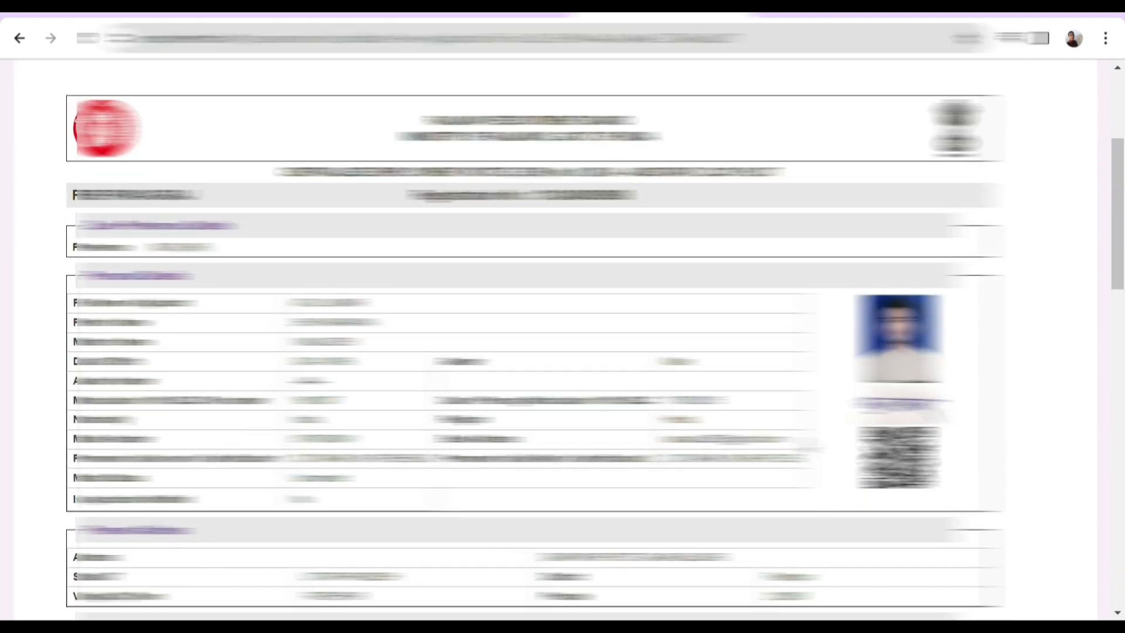
pyautogui.scroll(-9, 808, 448)
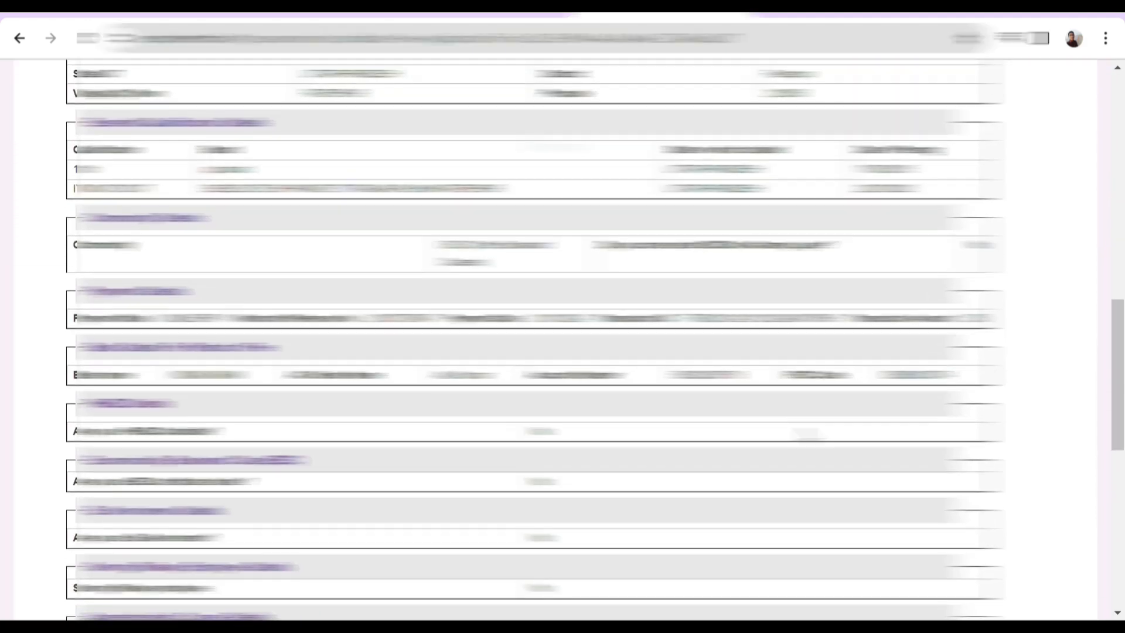
pyautogui.scroll(-8, 807, 435)
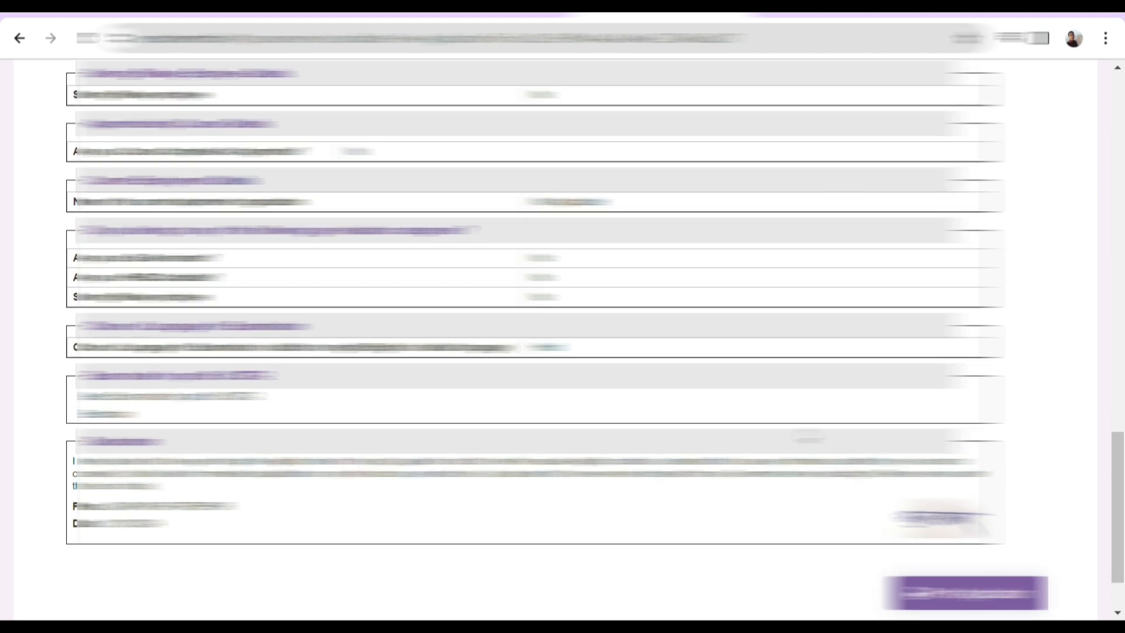